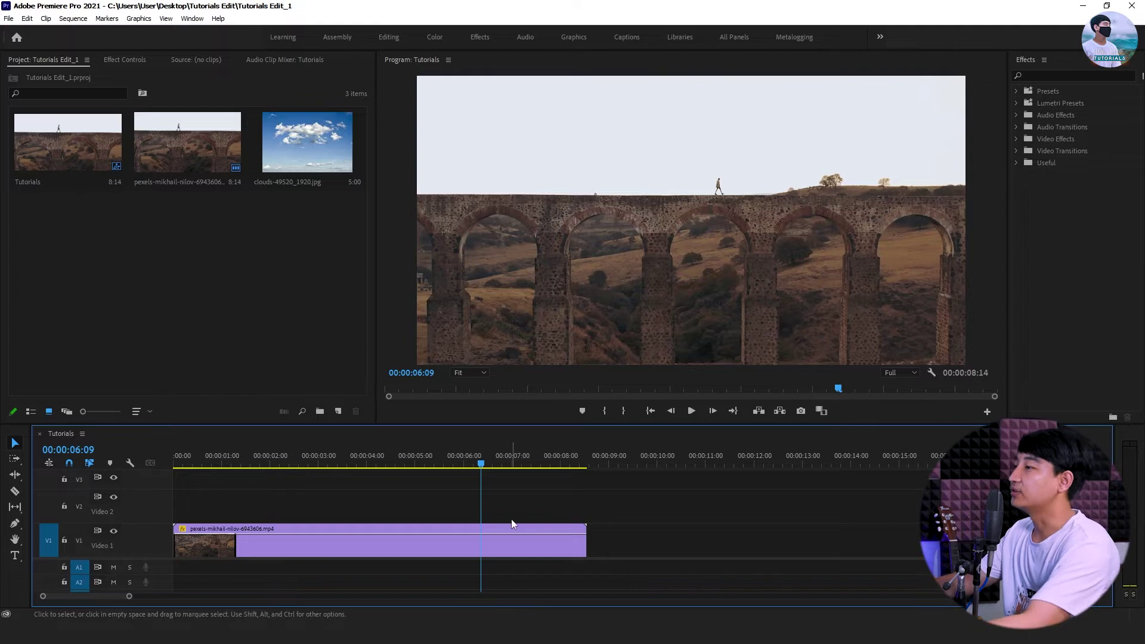
pyautogui.moveTo(365, 465); pyautogui.dragTo(431, 462)
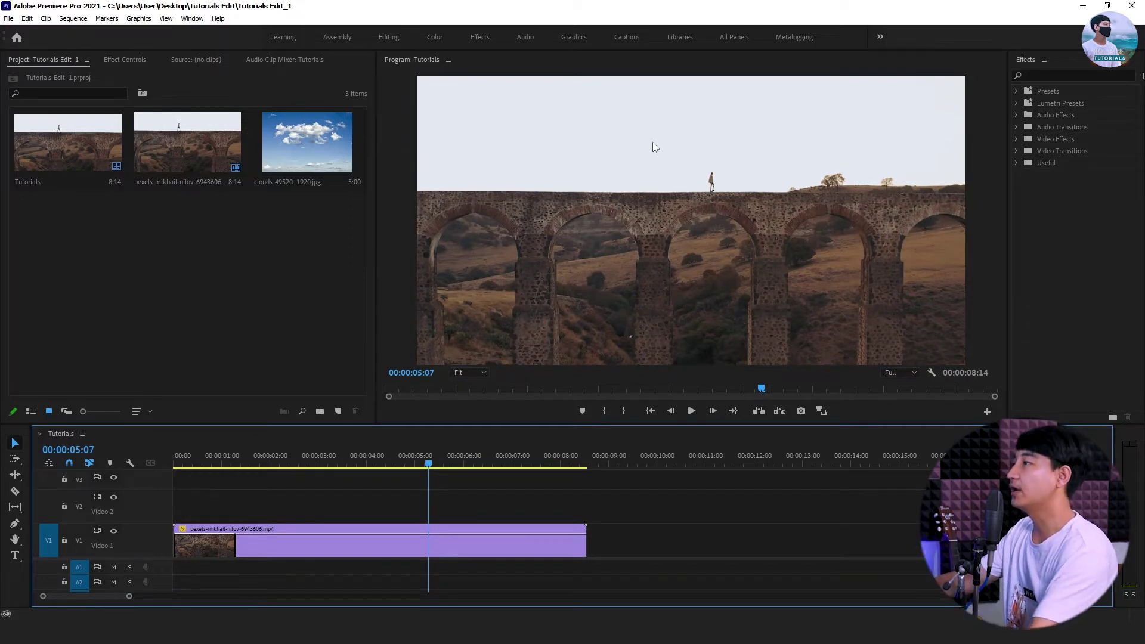
pyautogui.moveTo(514, 457)
pyautogui.mouseDown()
pyautogui.moveTo(502, 455)
pyautogui.moveTo(532, 457)
pyautogui.mouseUp()
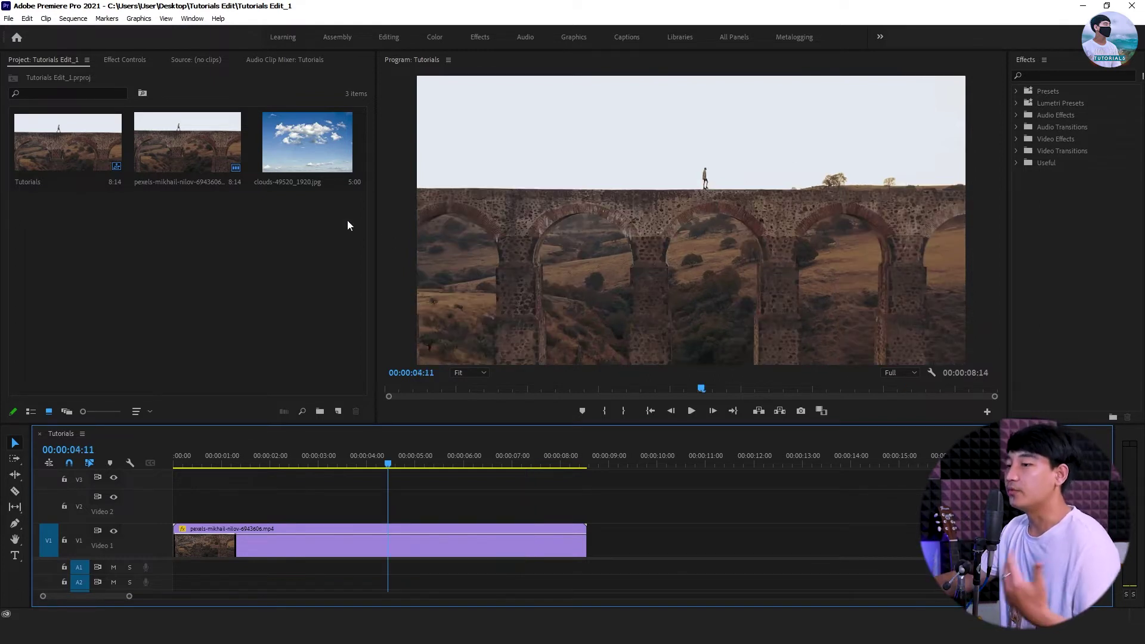
# Move the bridge clip up to Video 2 and place clouds-49520_1920.jpg on Video 1 beneath it, stretched to the clip's full length.
pyautogui.click(308, 161)
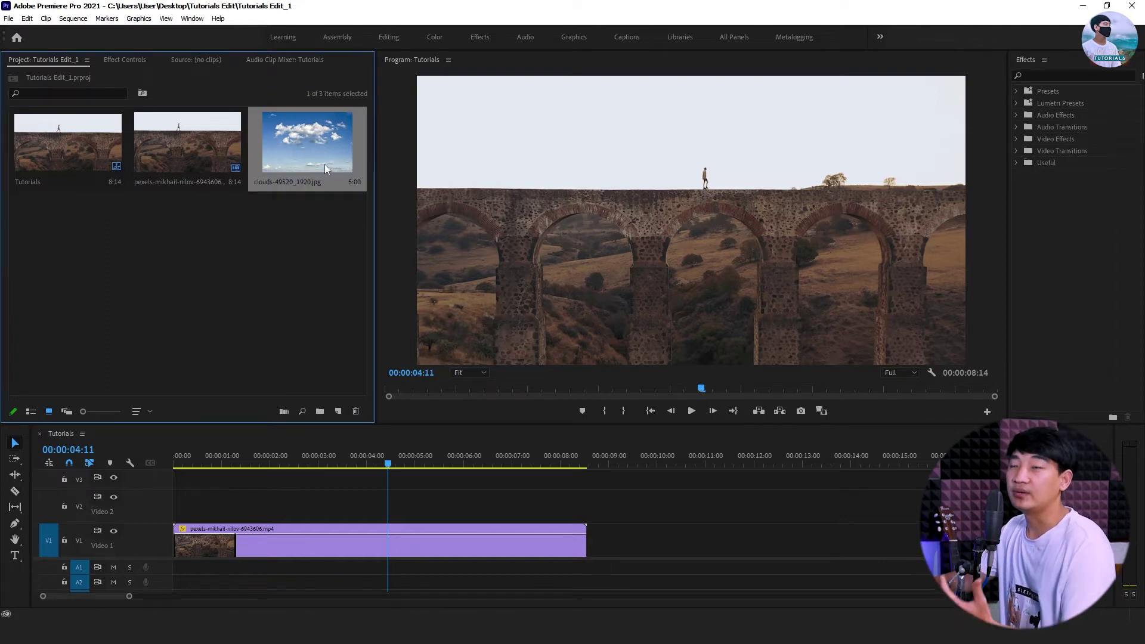
pyautogui.moveTo(427, 468); pyautogui.dragTo(398, 468)
pyautogui.moveTo(387, 527); pyautogui.dragTo(388, 495)
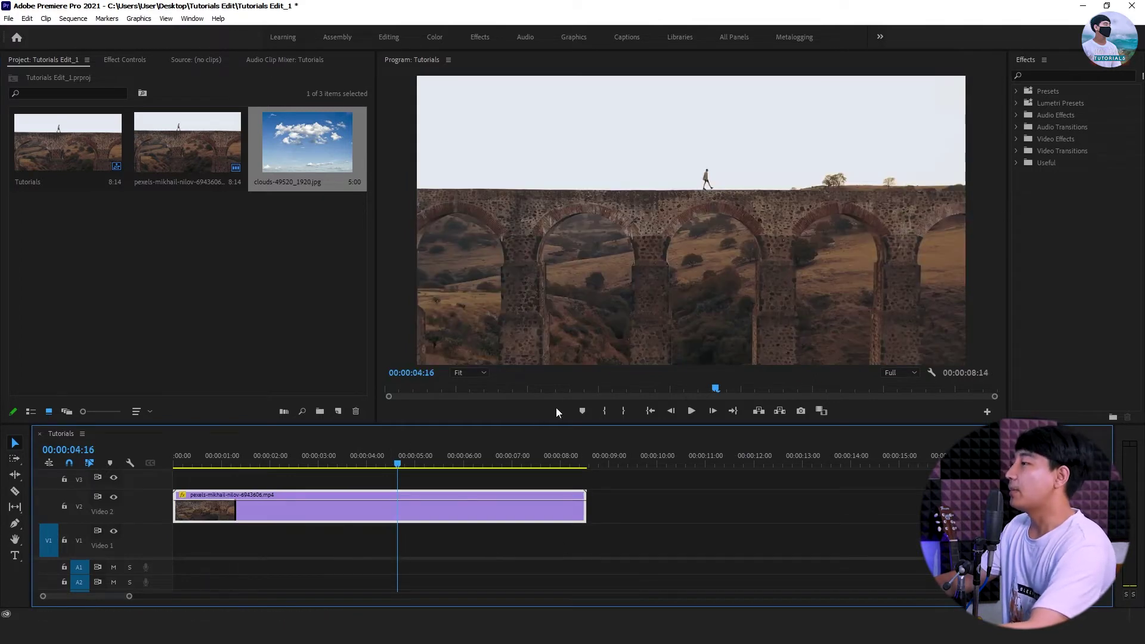
pyautogui.moveTo(308, 141); pyautogui.dragTo(370, 530)
pyautogui.moveTo(253, 530); pyautogui.dragTo(173, 530)
pyautogui.moveTo(489, 528); pyautogui.dragTo(587, 528)
# Hide the Video 2 track and set the clouds image's scale to 121 and vertical position to 348.
pyautogui.click(113, 497)
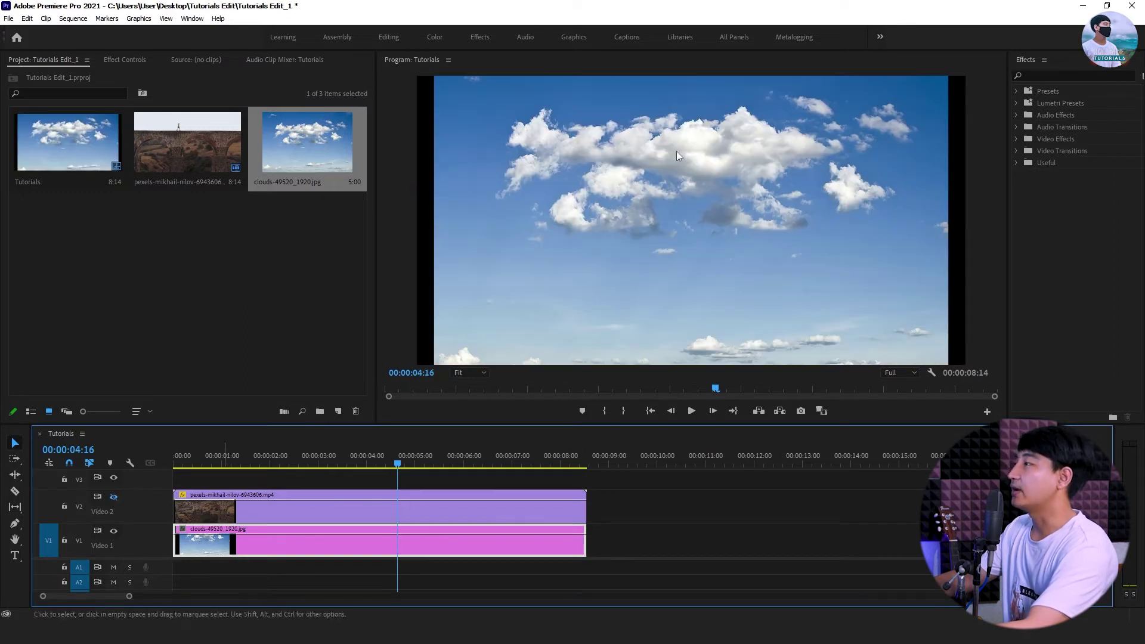
pyautogui.click(137, 63)
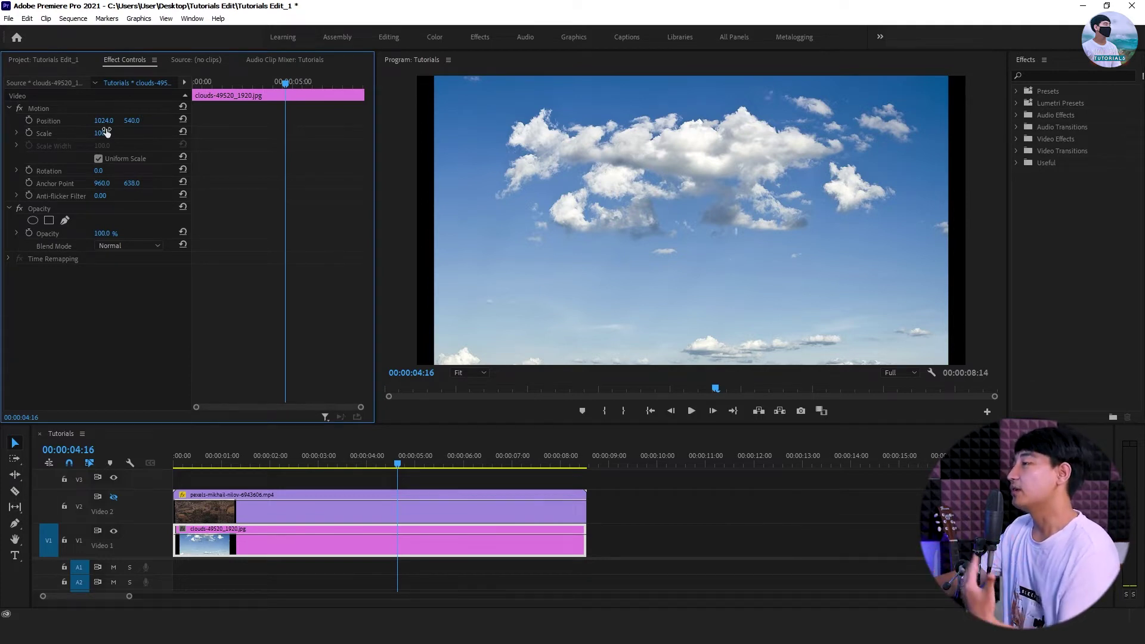
pyautogui.moveTo(107, 132)
pyautogui.mouseDown()
pyautogui.moveTo(118, 132)
pyautogui.moveTo(90, 120)
pyautogui.mouseUp()
pyautogui.moveTo(554, 221); pyautogui.dragTo(553, 334)
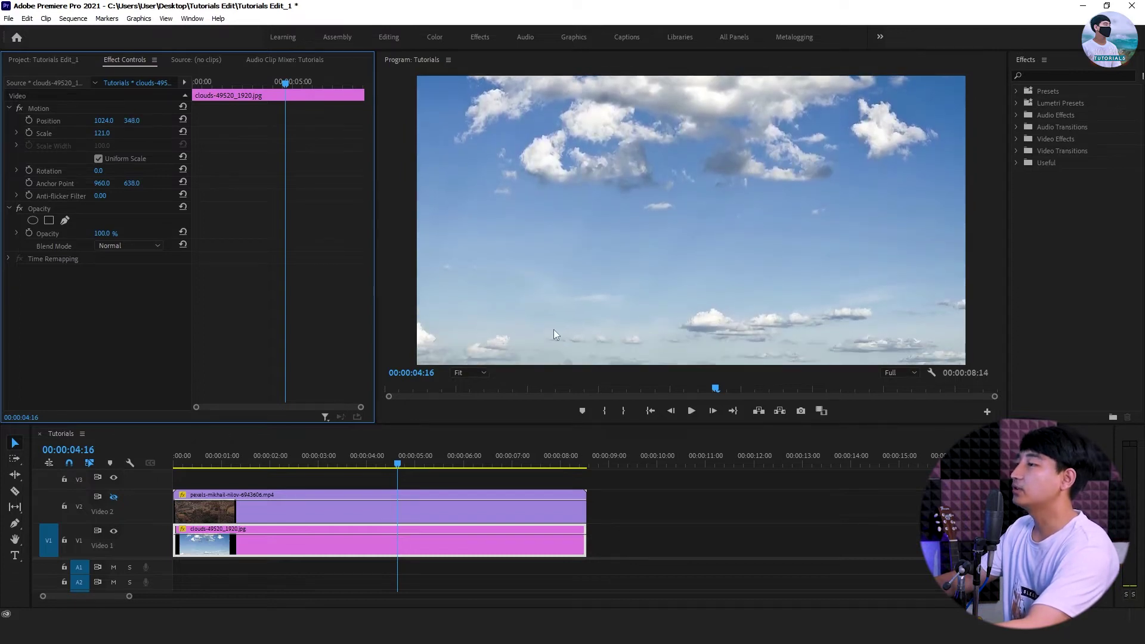
# Hide Video 1, show Video 2 and apply the Ultra Key effect to the bridge clip.
pyautogui.click(113, 530)
pyautogui.click(113, 496)
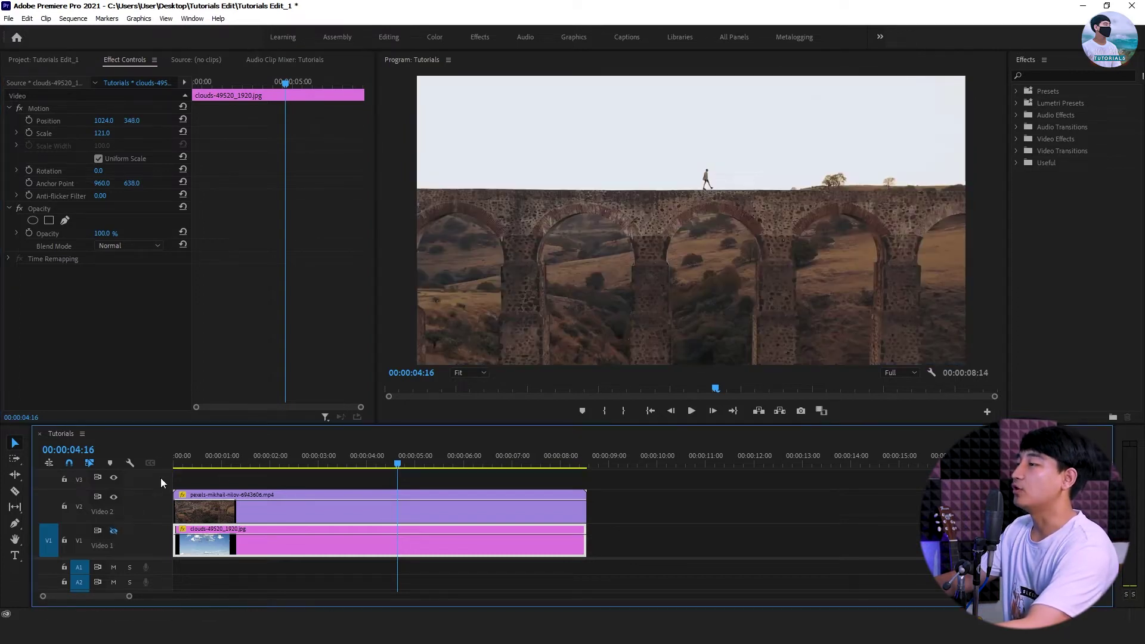
pyautogui.click(417, 505)
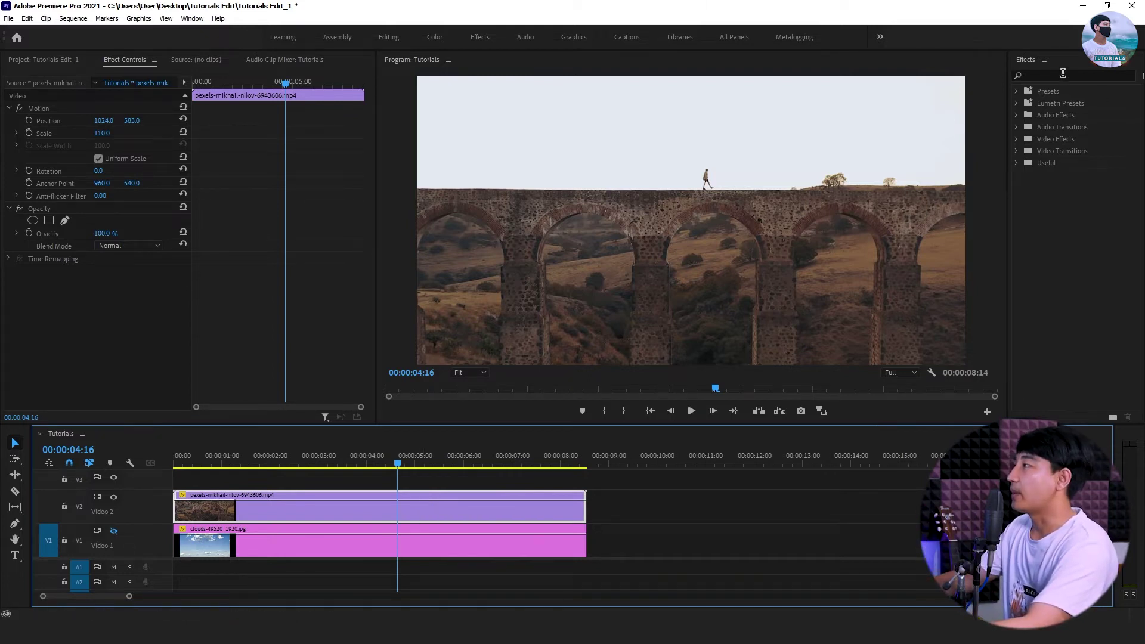
pyautogui.click(1062, 74)
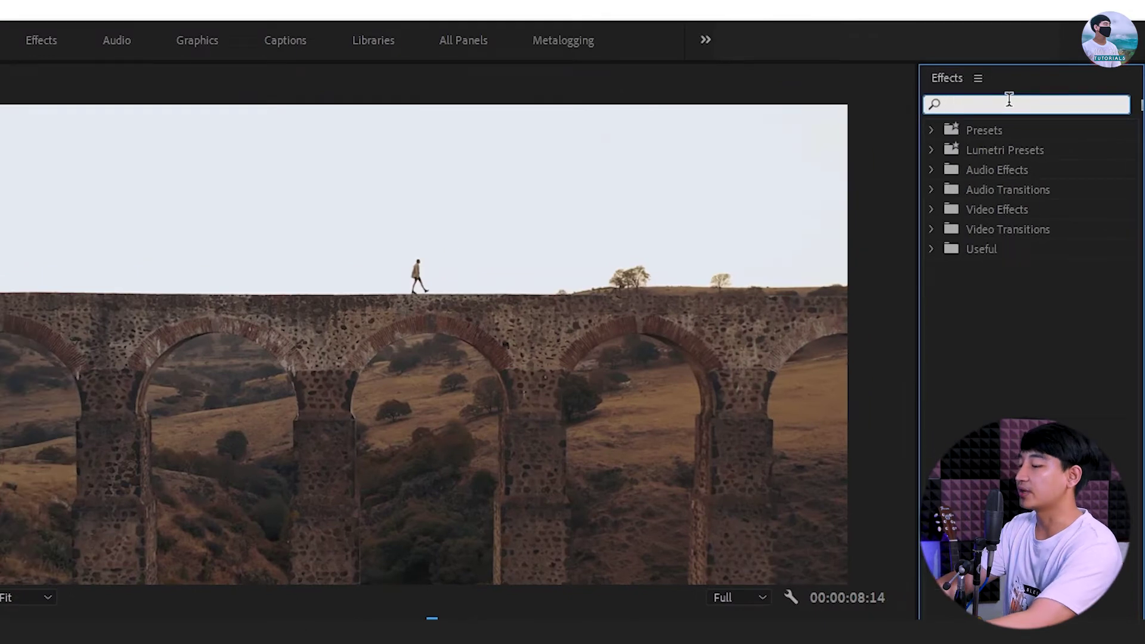
pyautogui.write('ultra key')
pyautogui.click(1023, 248)
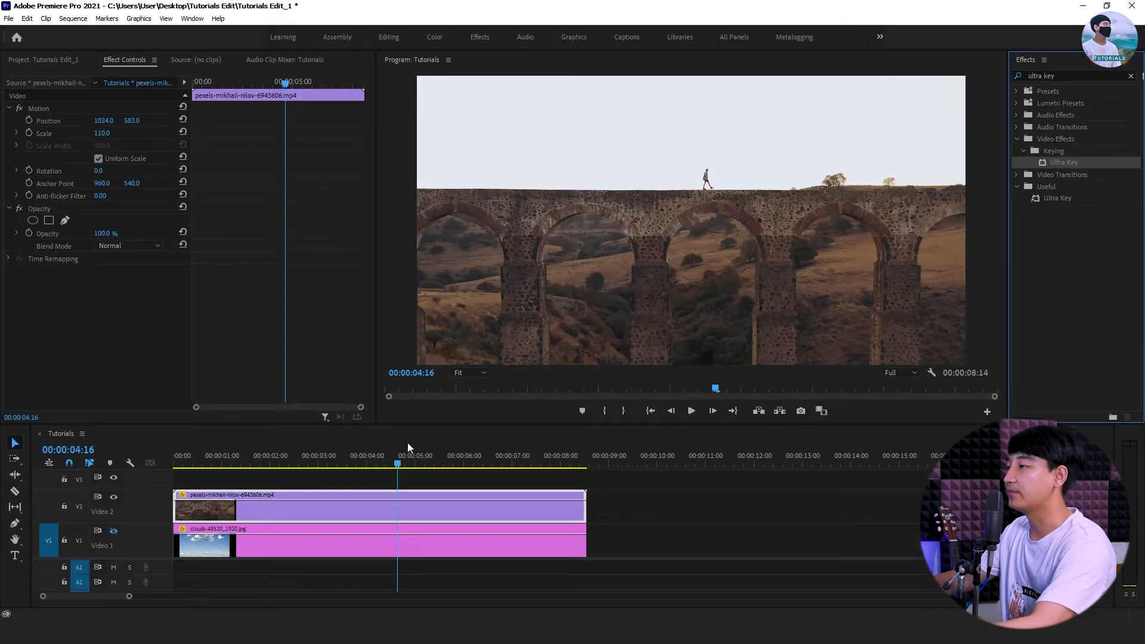
pyautogui.moveTo(408, 446); pyautogui.dragTo(412, 504)
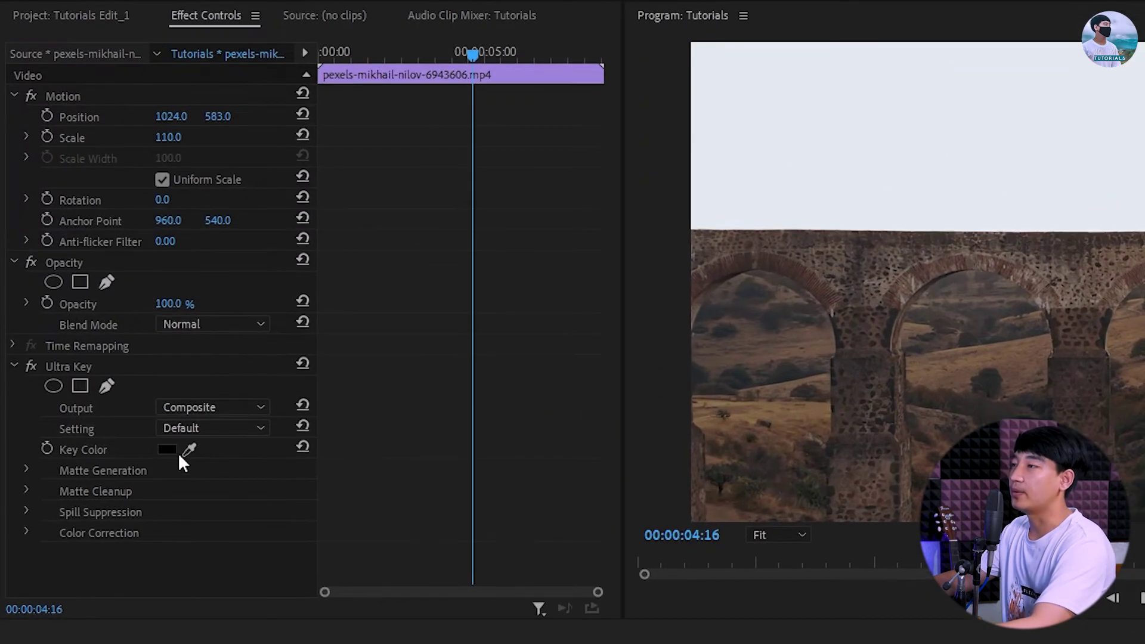
# Sample the pale sky above the bridge as the Ultra Key colour and play back the keyed clip.
pyautogui.click(190, 450)
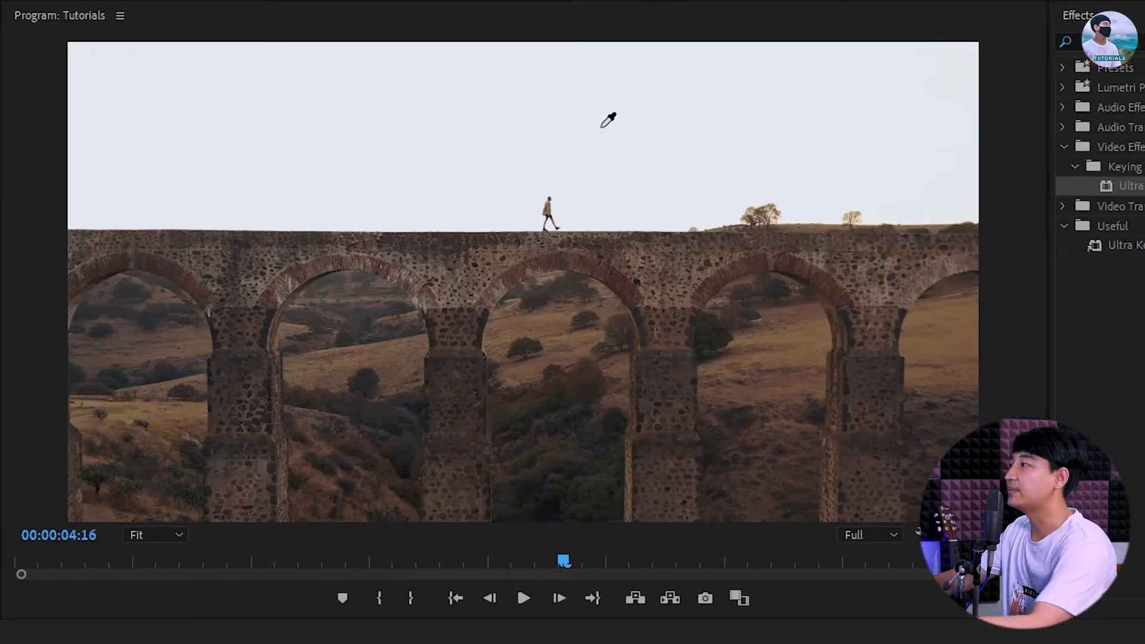
pyautogui.click(614, 175)
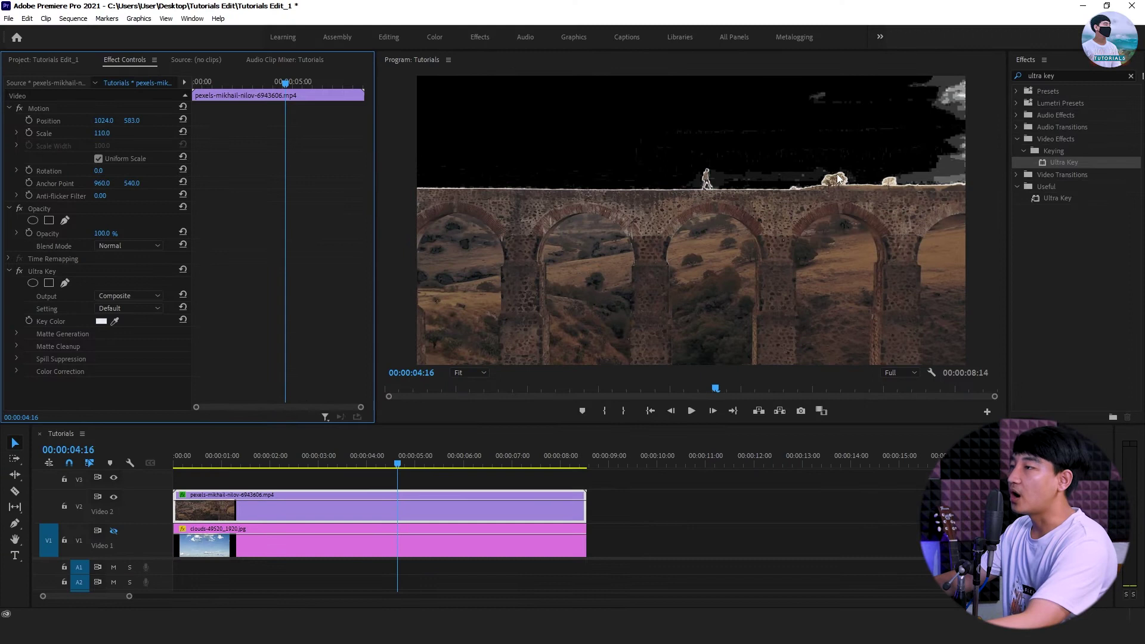
pyautogui.click(501, 470)
pyautogui.press('space')
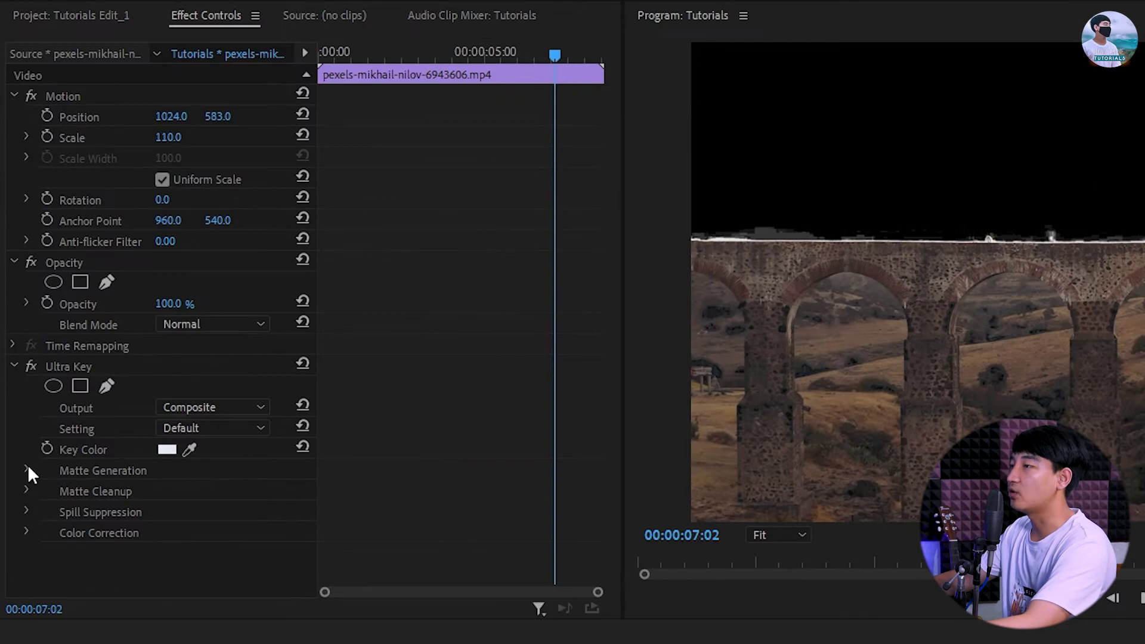
# Set the Ultra Key Matte Generation values to Transparency 24, Highlight 35 and Shadow 42.
pyautogui.click(26, 470)
pyautogui.scroll(-3, 607, 316)
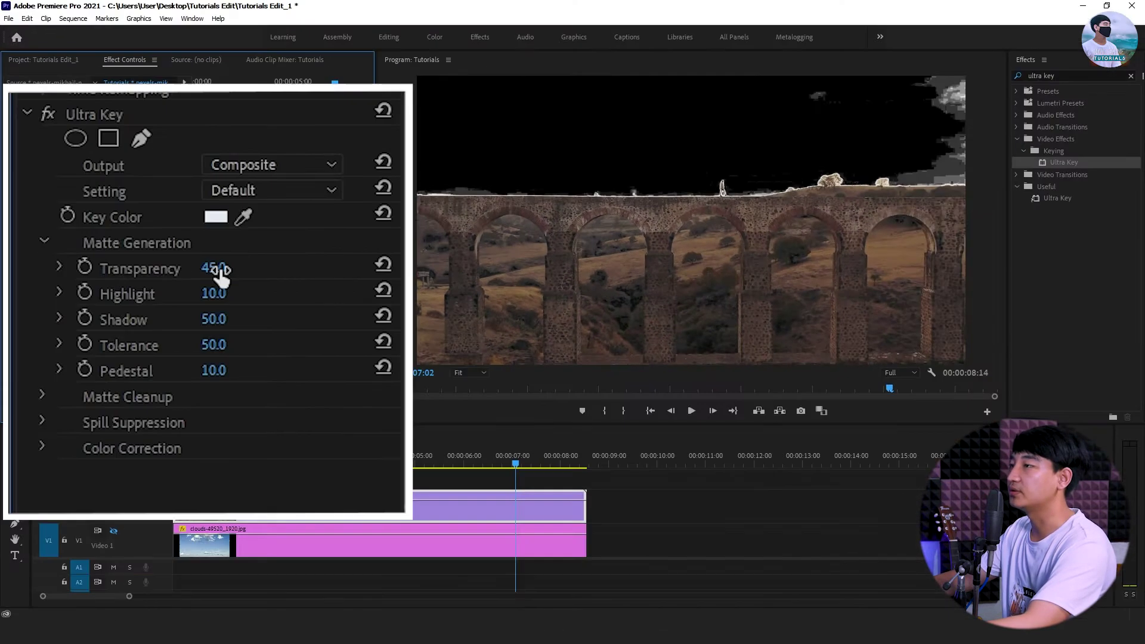
pyautogui.moveTo(215, 268); pyautogui.dragTo(215, 323)
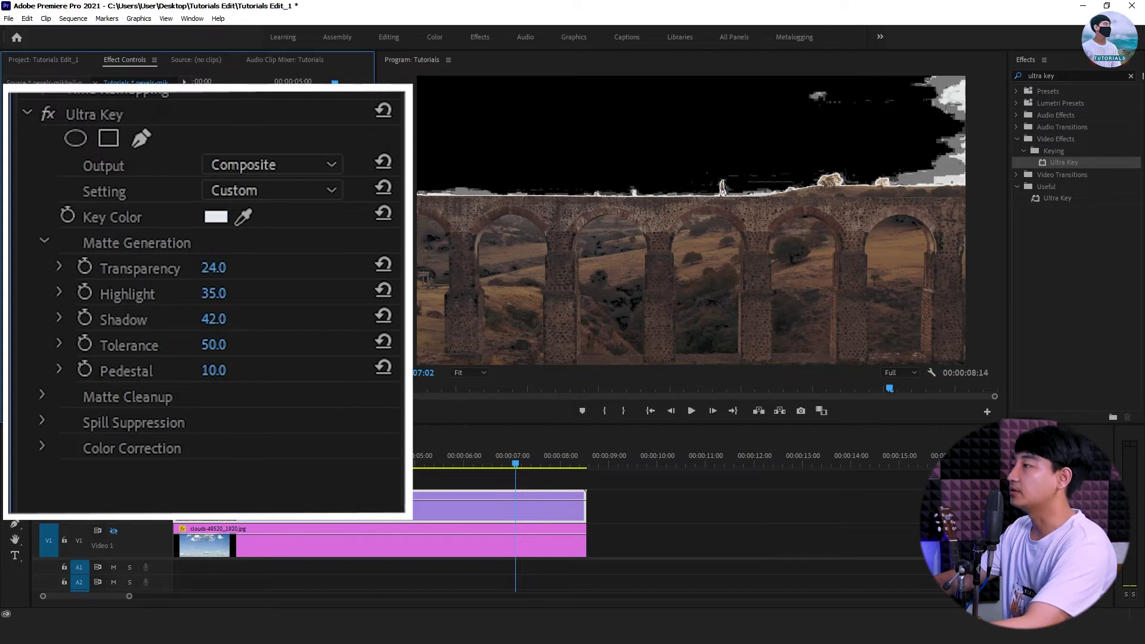
# Reset the Ultra Key's Shadow, and raise both Shadow and Tolerance to 100.
pyautogui.click(382, 315)
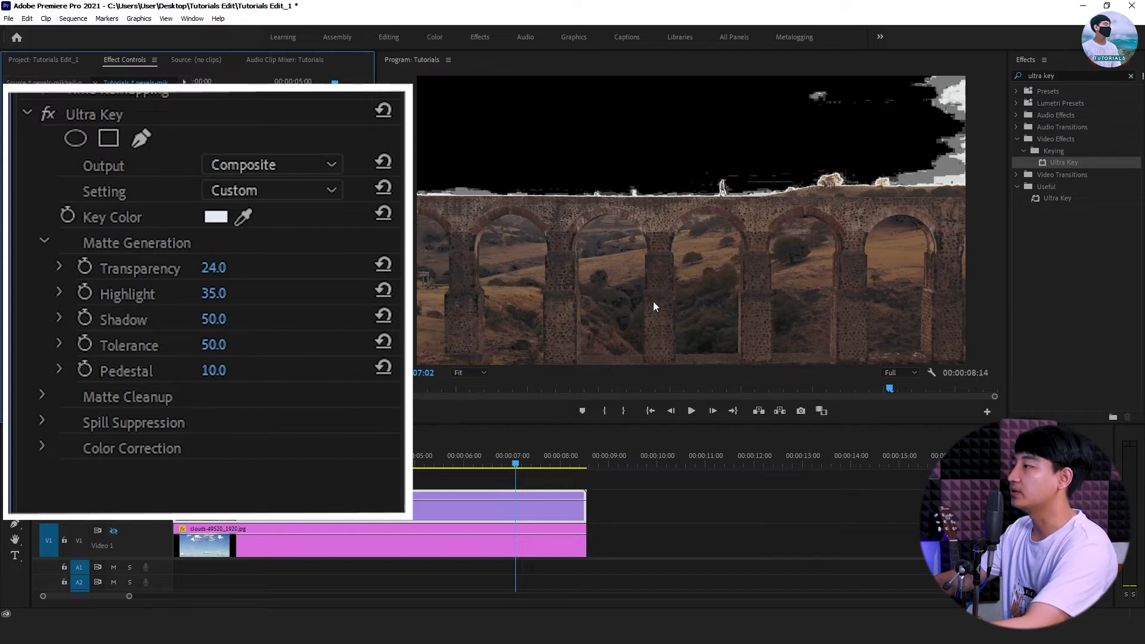
pyautogui.moveTo(213, 318)
pyautogui.mouseDown()
pyautogui.moveTo(230, 319)
pyautogui.moveTo(190, 319)
pyautogui.moveTo(221, 317)
pyautogui.mouseUp()
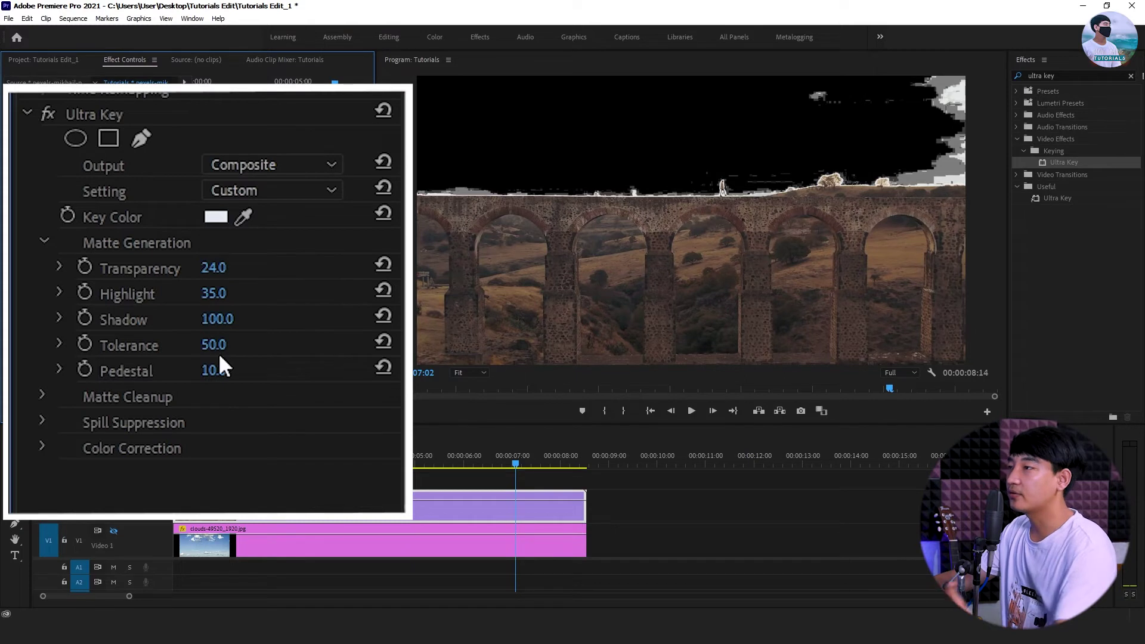
pyautogui.moveTo(215, 344)
pyautogui.mouseDown()
pyautogui.moveTo(237, 345)
pyautogui.moveTo(194, 345)
pyautogui.moveTo(238, 345)
pyautogui.moveTo(194, 344)
pyautogui.moveTo(238, 344)
pyautogui.moveTo(218, 345)
pyautogui.mouseUp()
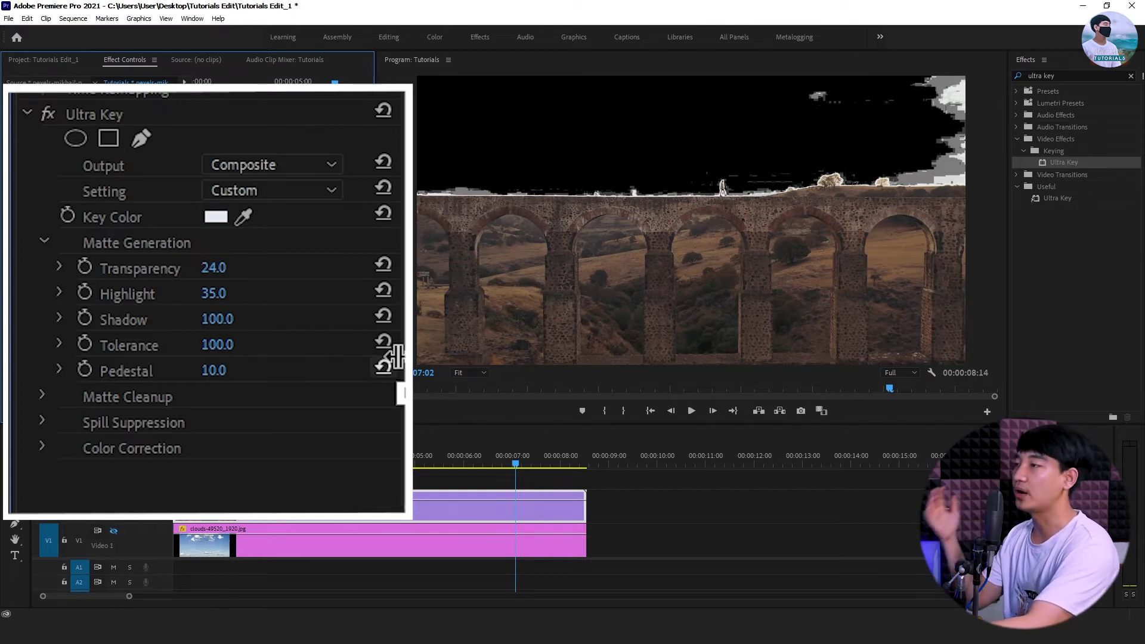
# Set the Ultra Key's Pedestal and Transparency to 100 and play the keyed clip from the start.
pyautogui.click(222, 369)
pyautogui.write('0')
pyautogui.press('Return')
pyautogui.moveTo(210, 370); pyautogui.dragTo(352, 316)
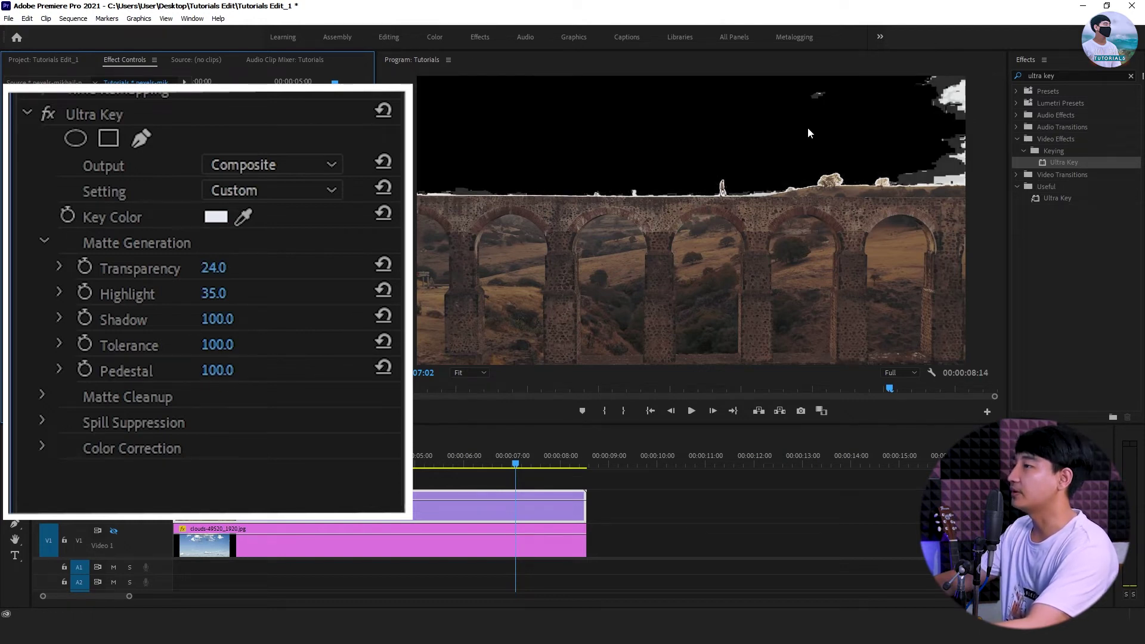
pyautogui.moveTo(235, 345); pyautogui.dragTo(213, 293)
pyautogui.moveTo(213, 267); pyautogui.dragTo(259, 267)
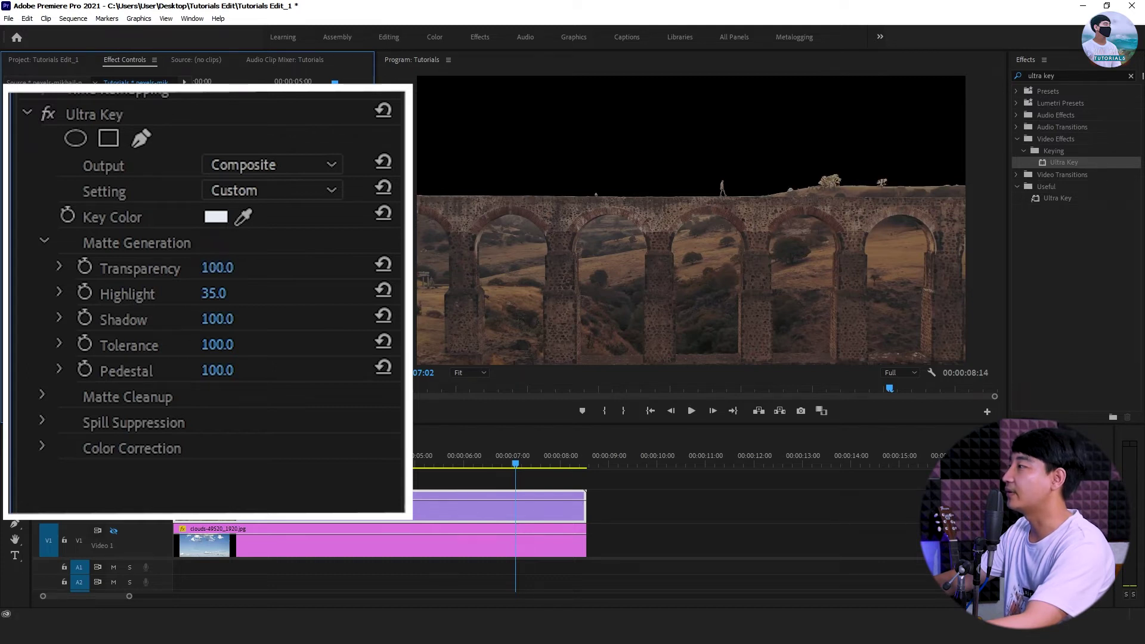
pyautogui.press('Home')
pyautogui.press('space')
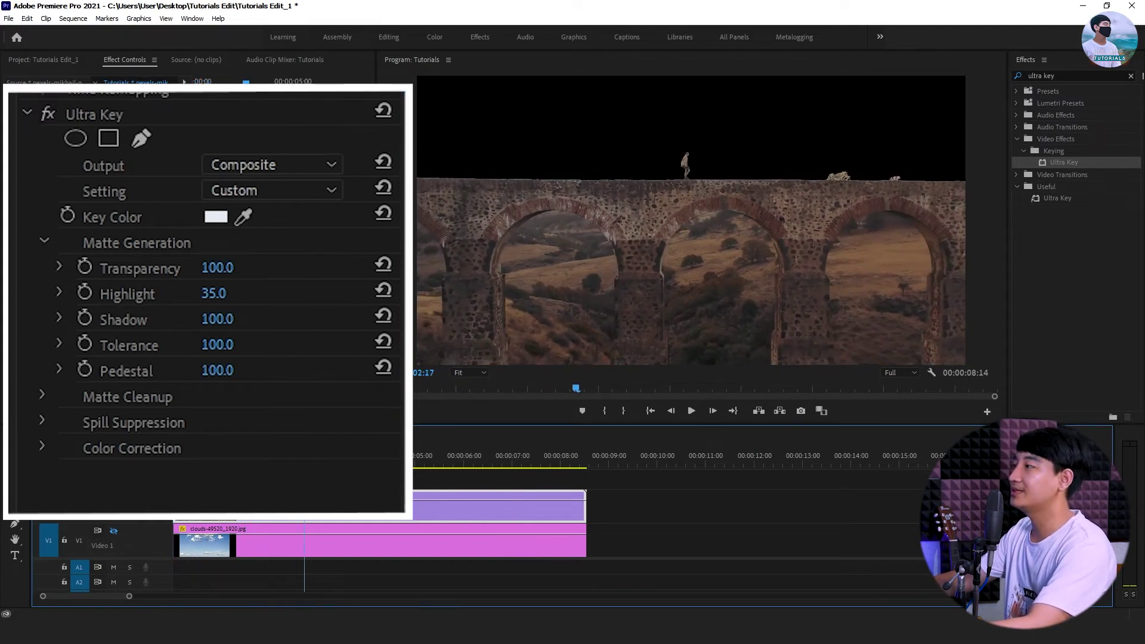
pyautogui.press('space')
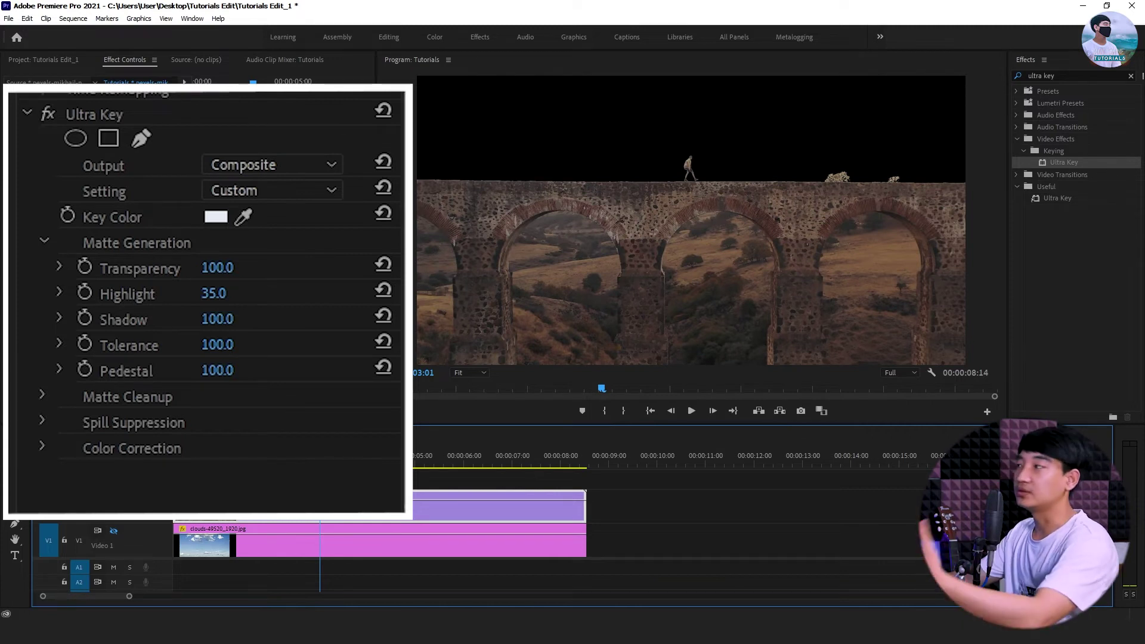
pyautogui.moveTo(417, 451); pyautogui.dragTo(480, 441)
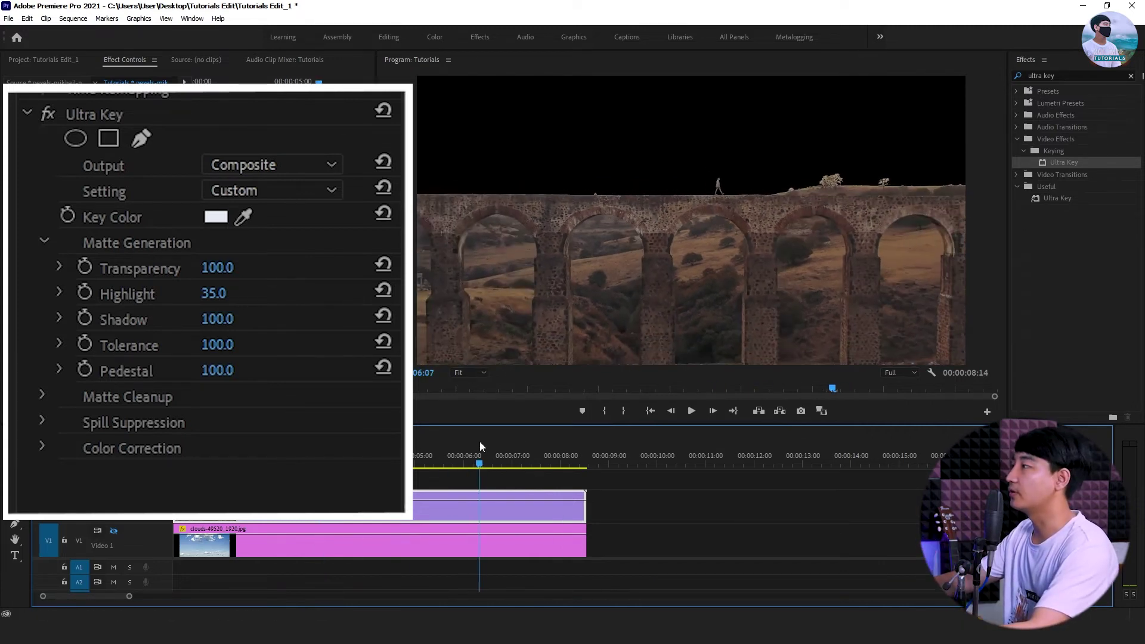
# Set the Matte Cleanup Contrast and Mid Point to 100 and make the Video 1 clouds track visible.
pyautogui.click(41, 394)
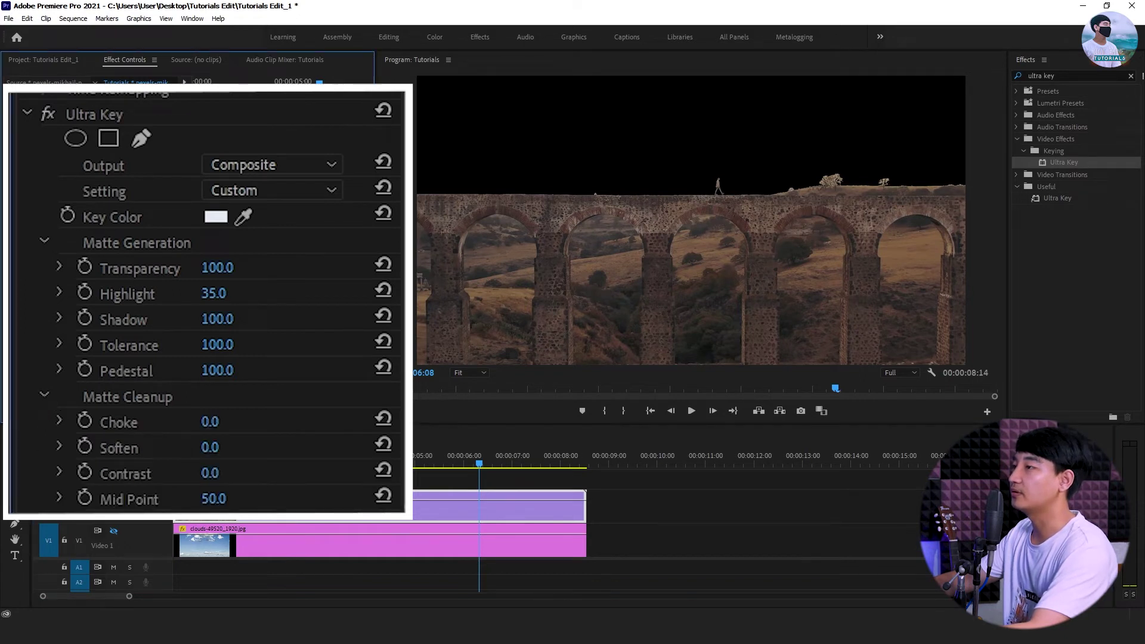
pyautogui.scroll(-3, 294, 378)
pyautogui.moveTo(218, 372)
pyautogui.mouseDown()
pyautogui.moveTo(206, 372)
pyautogui.moveTo(265, 372)
pyautogui.moveTo(205, 372)
pyautogui.moveTo(232, 372)
pyautogui.moveTo(182, 396)
pyautogui.moveTo(241, 396)
pyautogui.moveTo(182, 396)
pyautogui.moveTo(241, 396)
pyautogui.moveTo(182, 396)
pyautogui.moveTo(242, 396)
pyautogui.moveTo(211, 371)
pyautogui.mouseUp()
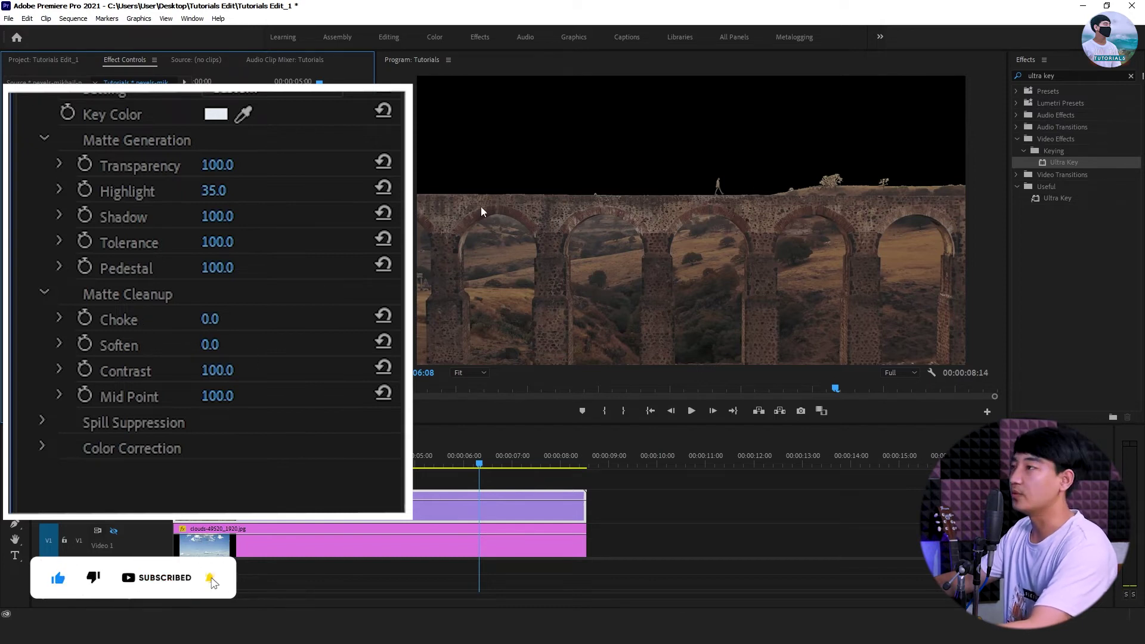
pyautogui.click(341, 459)
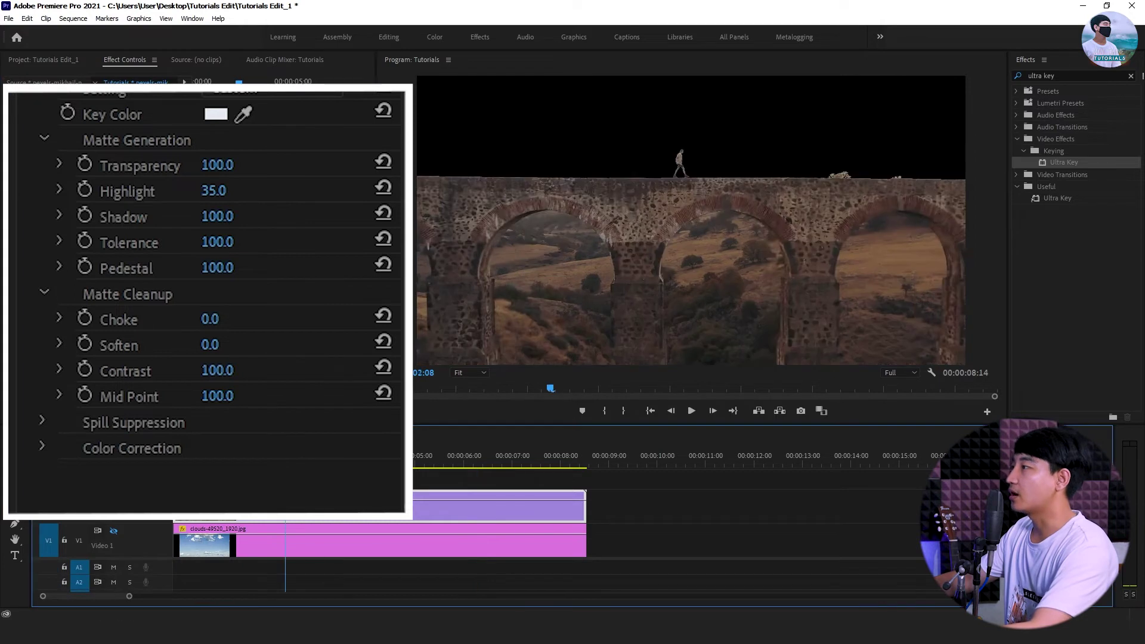
pyautogui.click(113, 530)
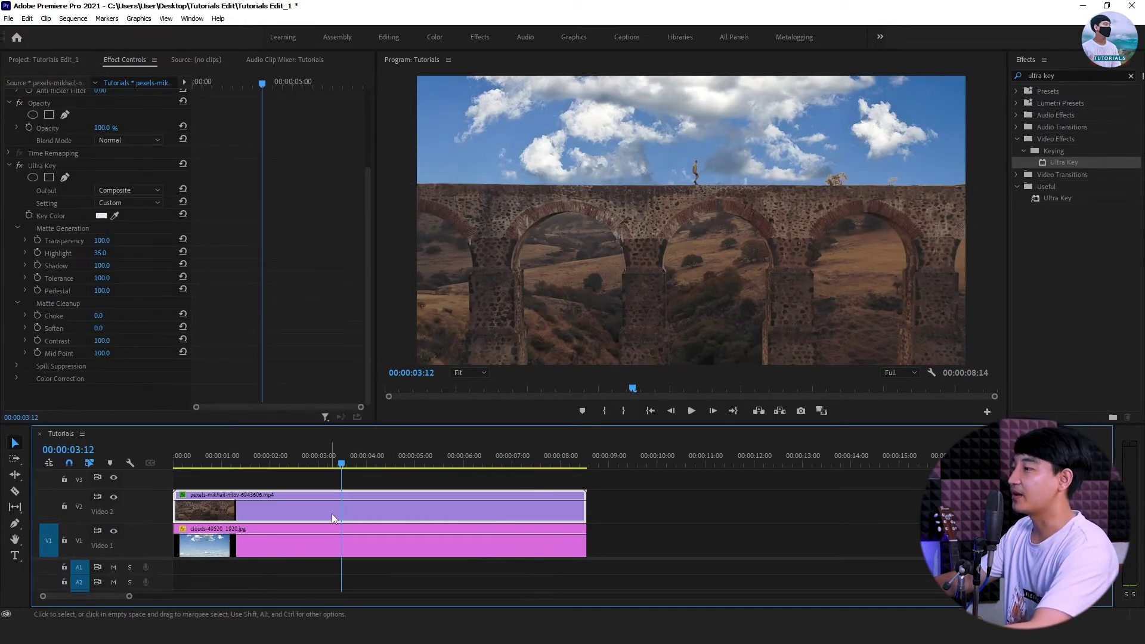
# Set the clouds image's scale to 115 and vertical position to 455, and play the sequence from the start.
pyautogui.click(368, 532)
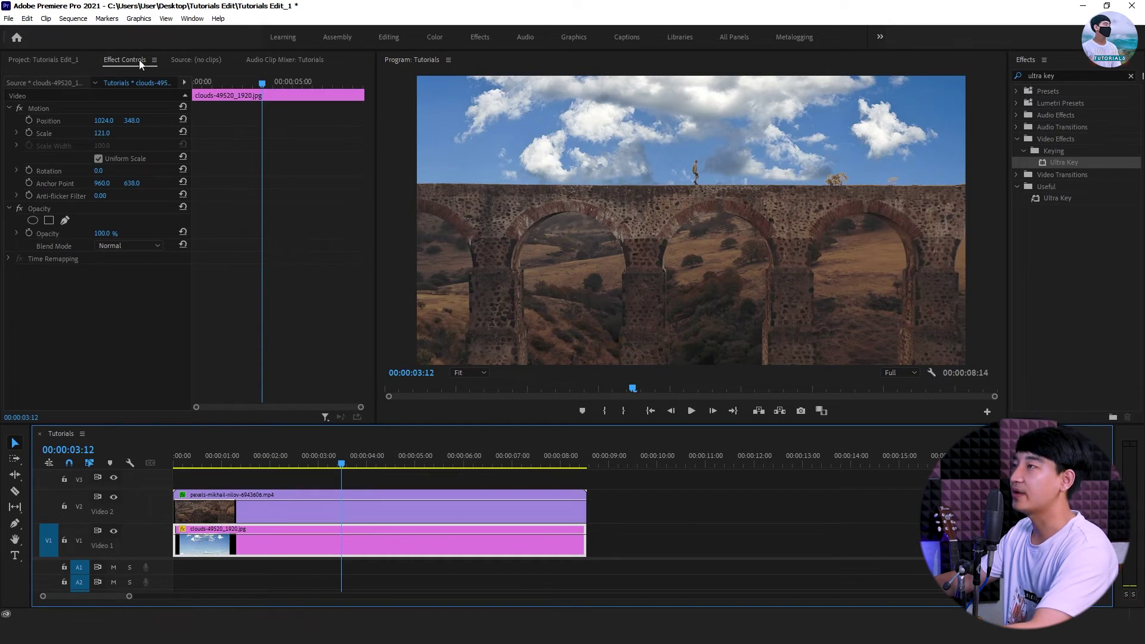
pyautogui.moveTo(131, 121); pyautogui.dragTo(170, 135)
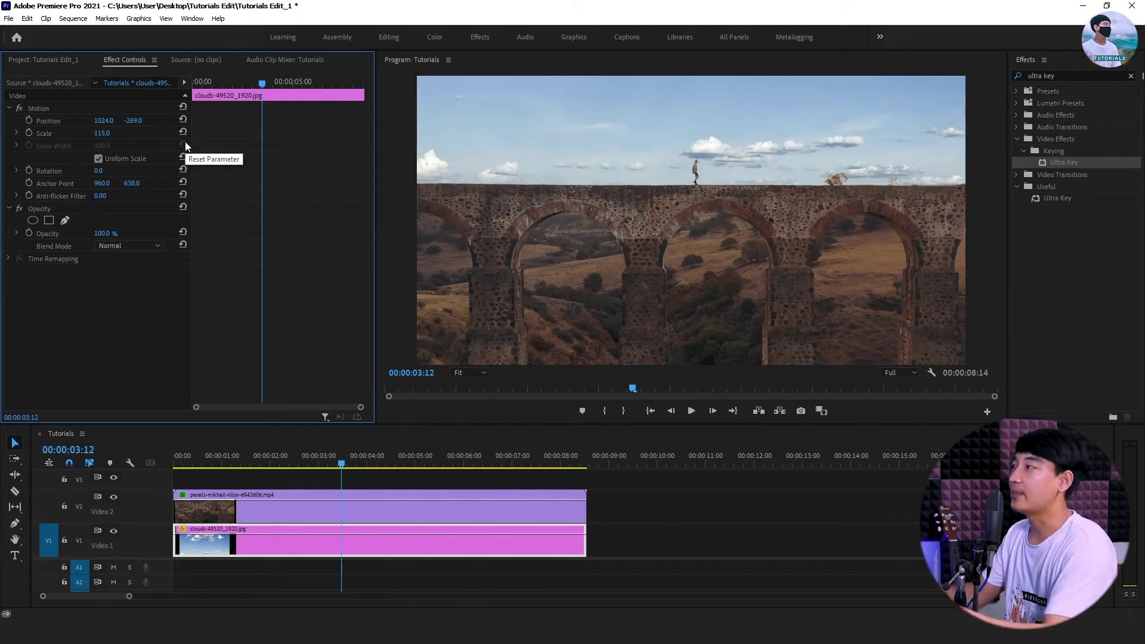
pyautogui.moveTo(105, 134); pyautogui.dragTo(716, 124)
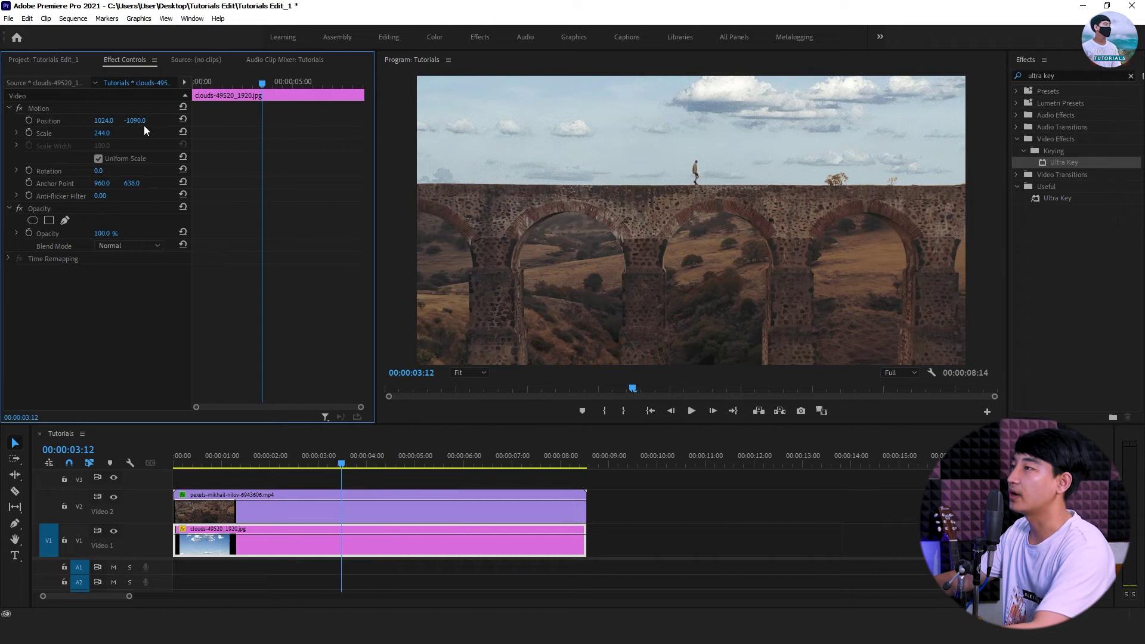
pyautogui.click(185, 132)
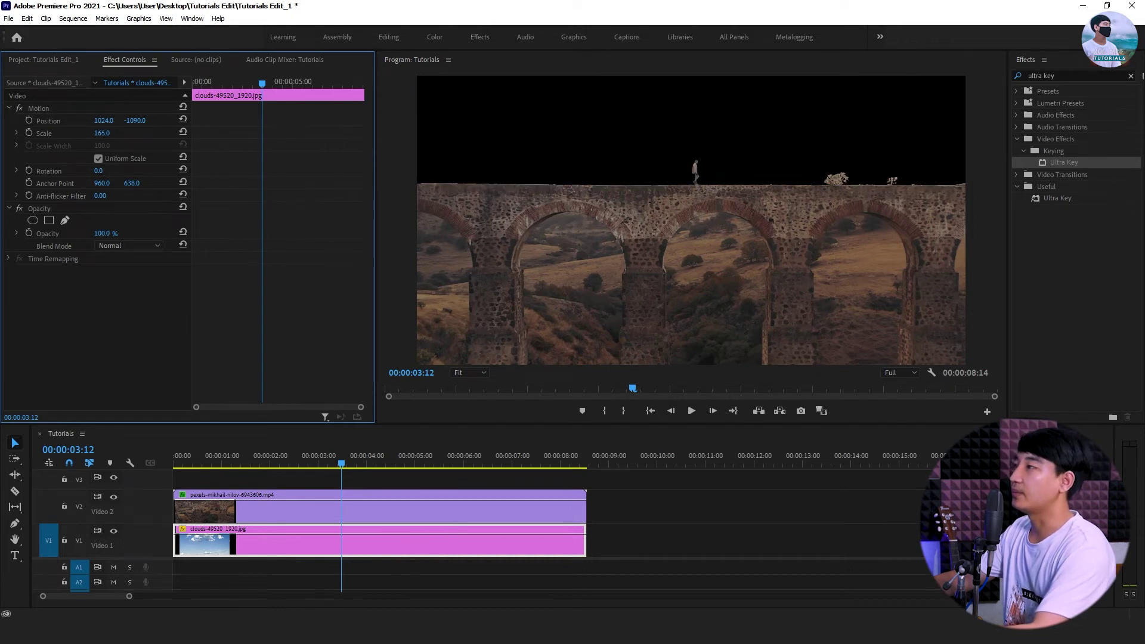
pyautogui.moveTo(133, 120); pyautogui.dragTo(201, 121)
pyautogui.moveTo(102, 133); pyautogui.dragTo(259, 120)
pyautogui.click(116, 456)
pyautogui.press('Home')
pyautogui.press('space')
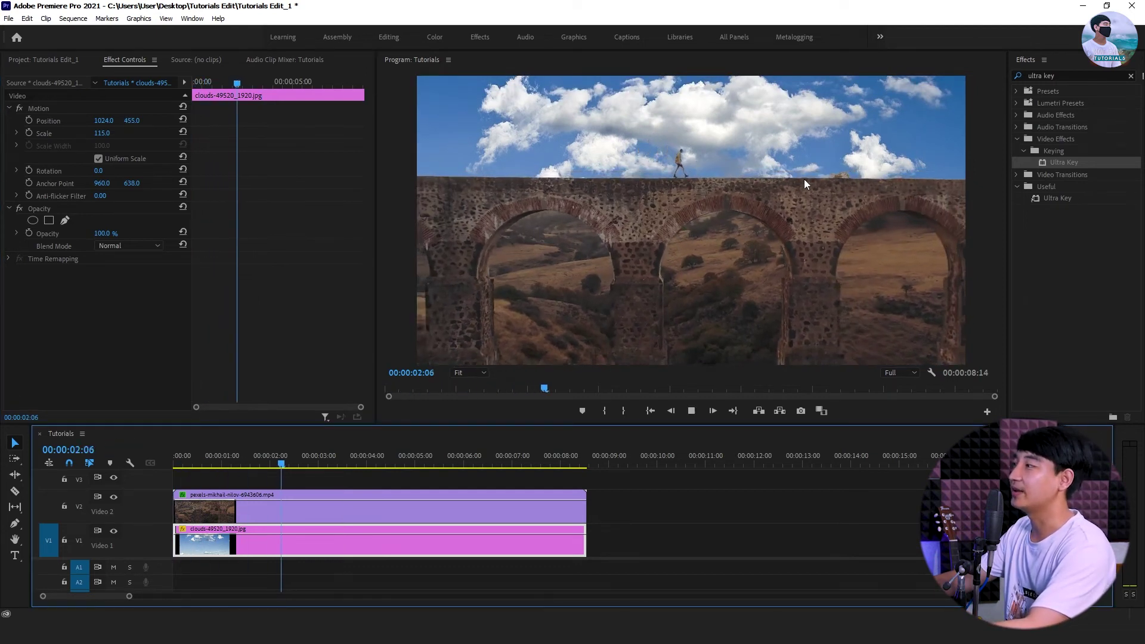
pyautogui.press('space')
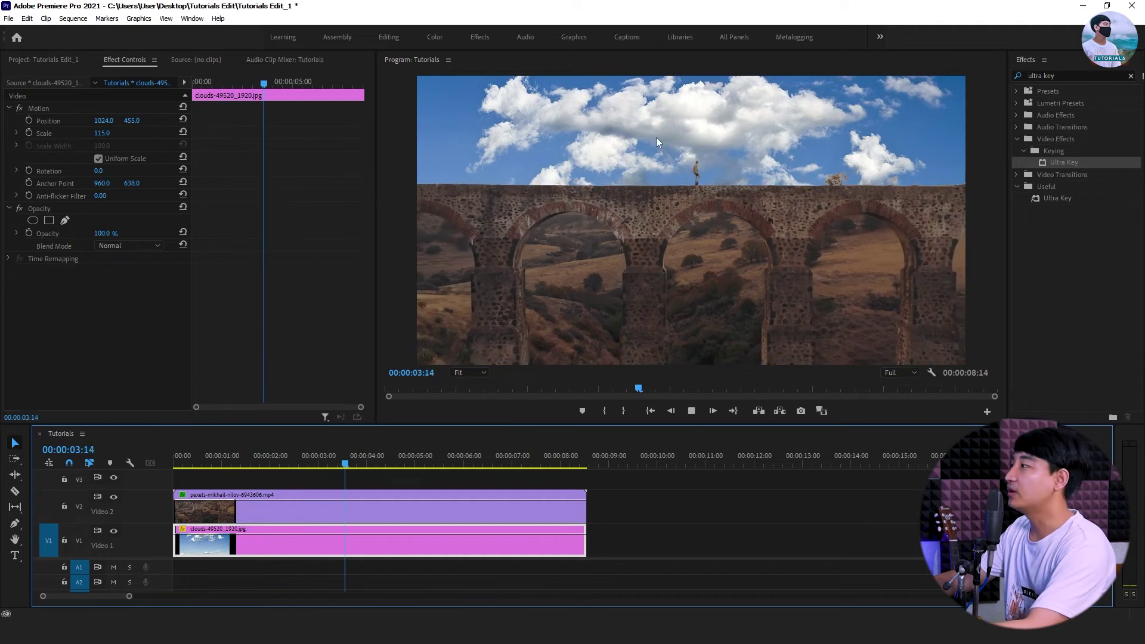
# Raise the clouds image to vertical position -242 so it meets the bridge's top edge, and check the fit in playback from the start.
pyautogui.press('space')
pyautogui.moveTo(143, 122); pyautogui.dragTo(75, 122)
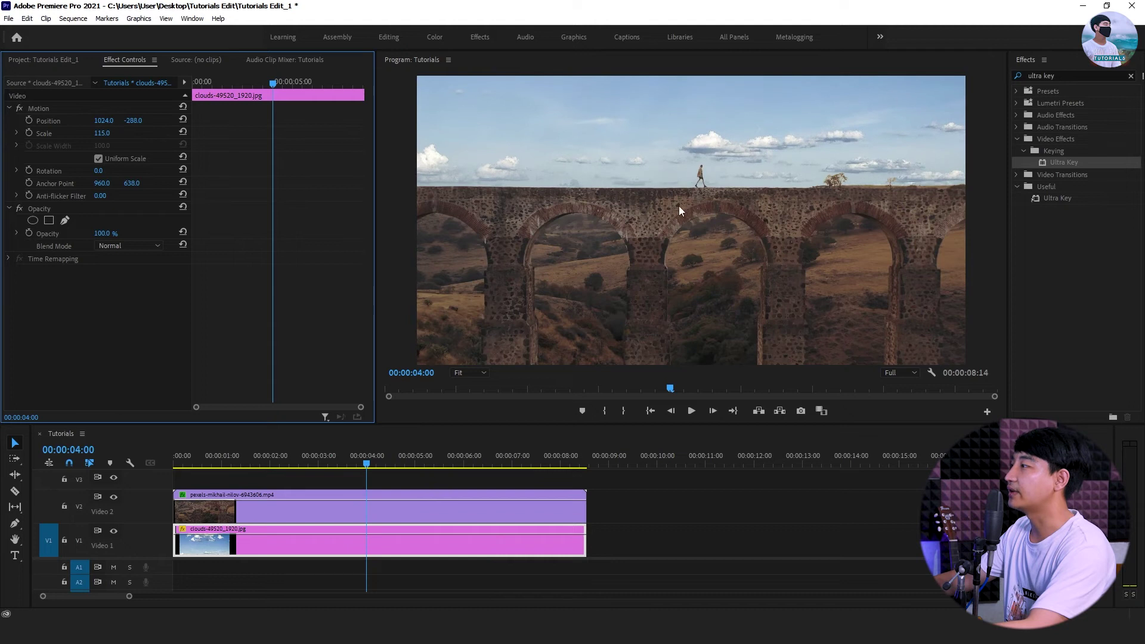
pyautogui.click(205, 456)
pyautogui.press('space')
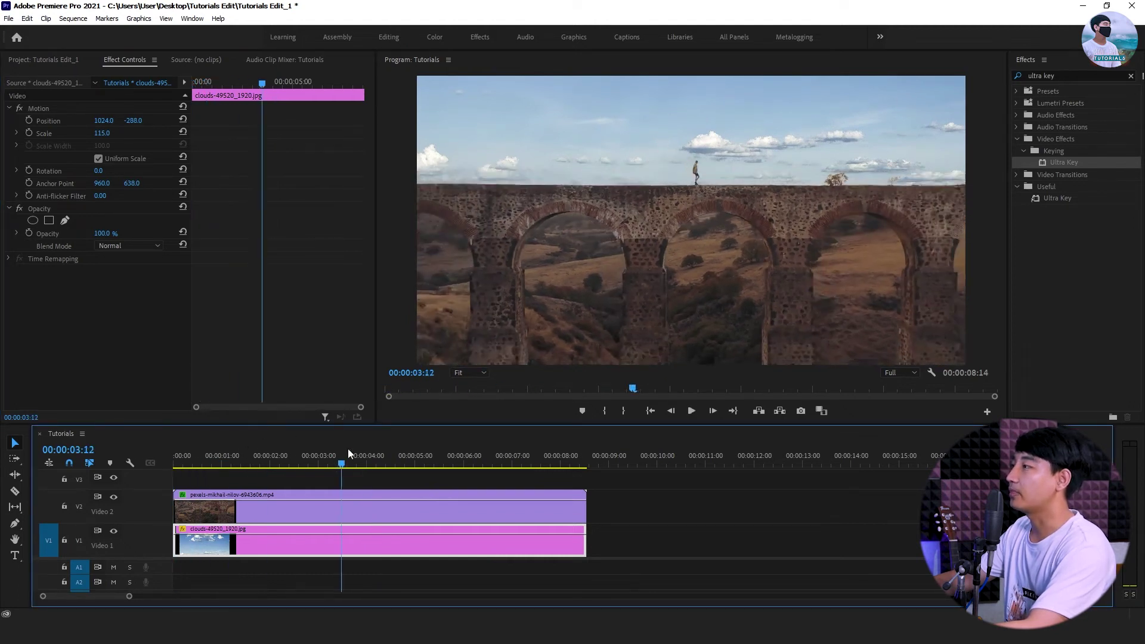
pyautogui.press('space')
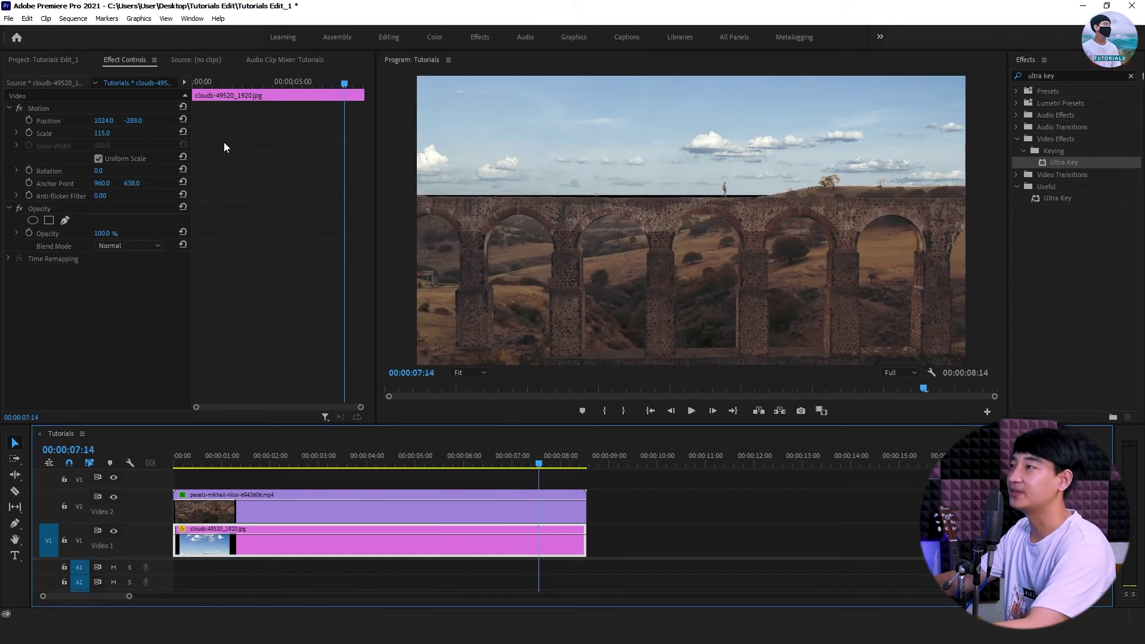
pyautogui.moveTo(136, 124); pyautogui.dragTo(158, 123)
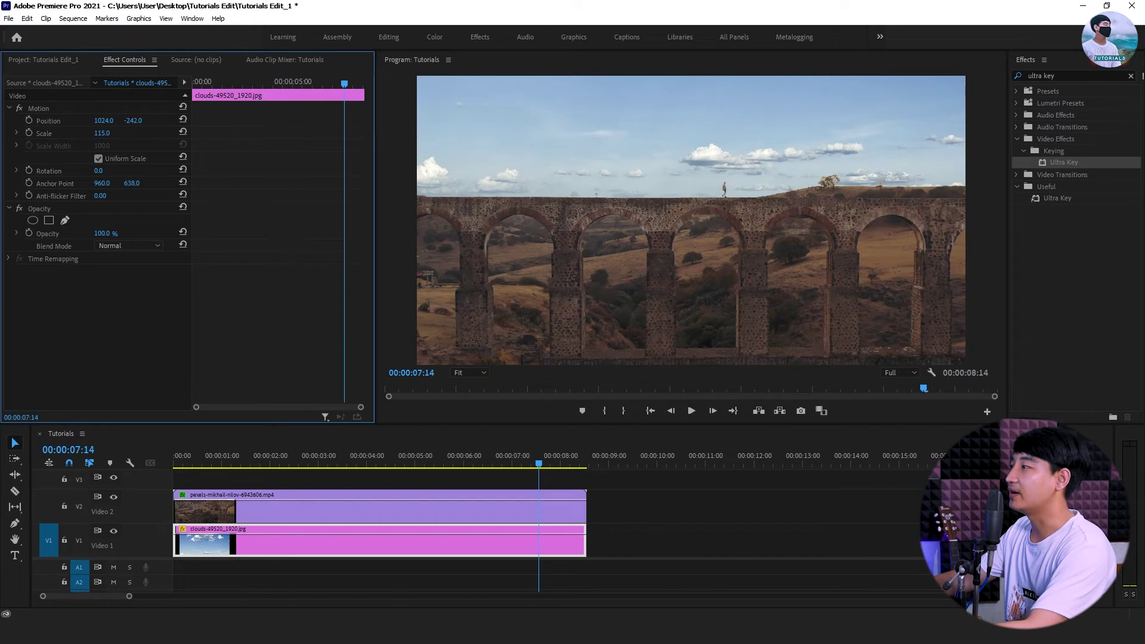
pyautogui.click(571, 463)
pyautogui.moveTo(575, 462); pyautogui.dragTo(166, 464)
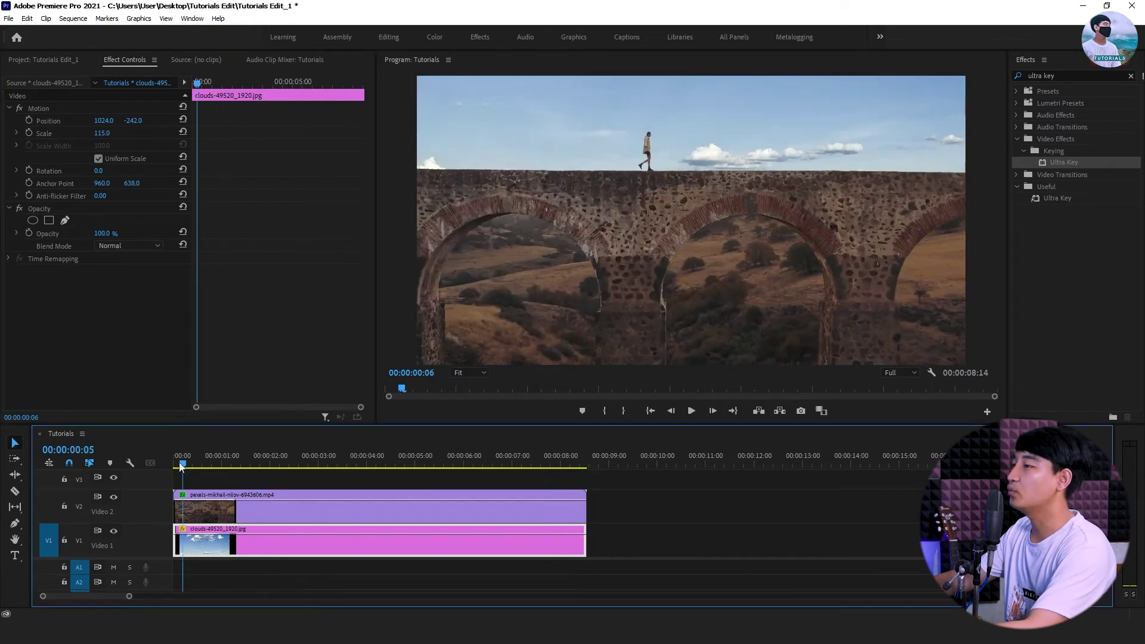
pyautogui.press('space')
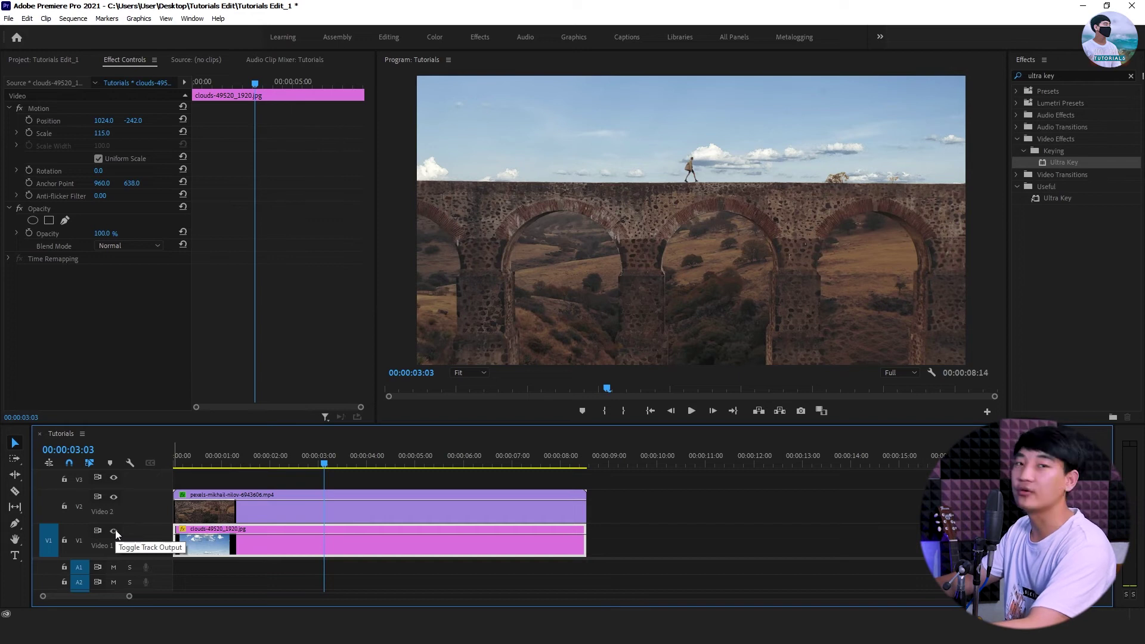
# Hide the Video 1 clouds track during playback to compare the keyed sky, and show it again.
pyautogui.click(116, 529)
pyautogui.press('space')
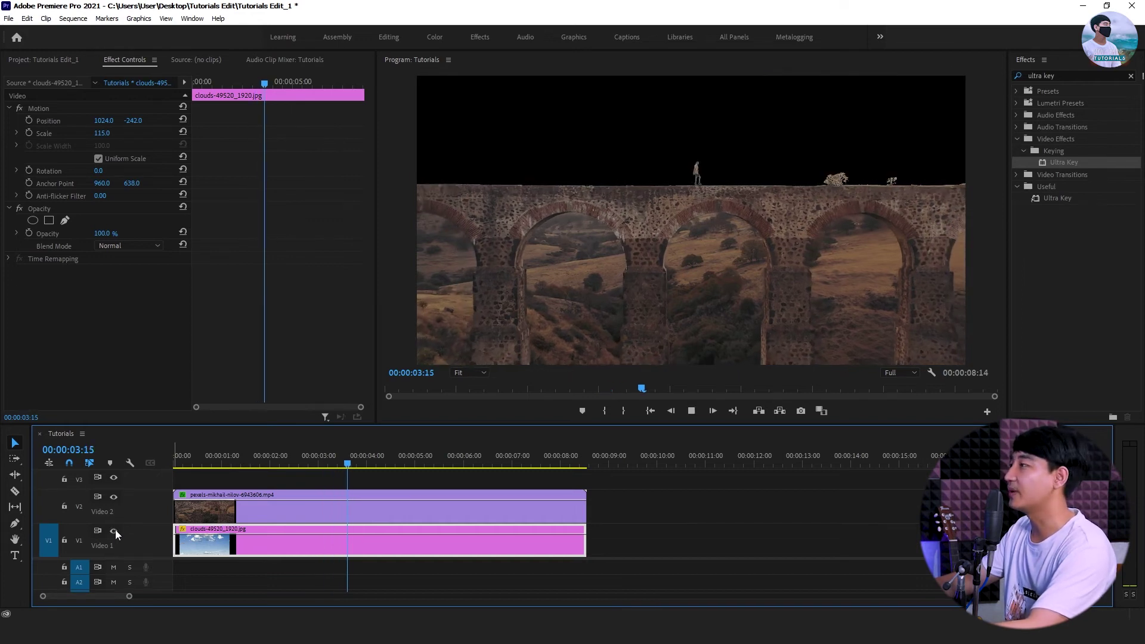
pyautogui.click(115, 529)
# Switch the bridge clip's Ultra Key effect off and on during playback to compare the original and replaced skies.
pyautogui.click(243, 513)
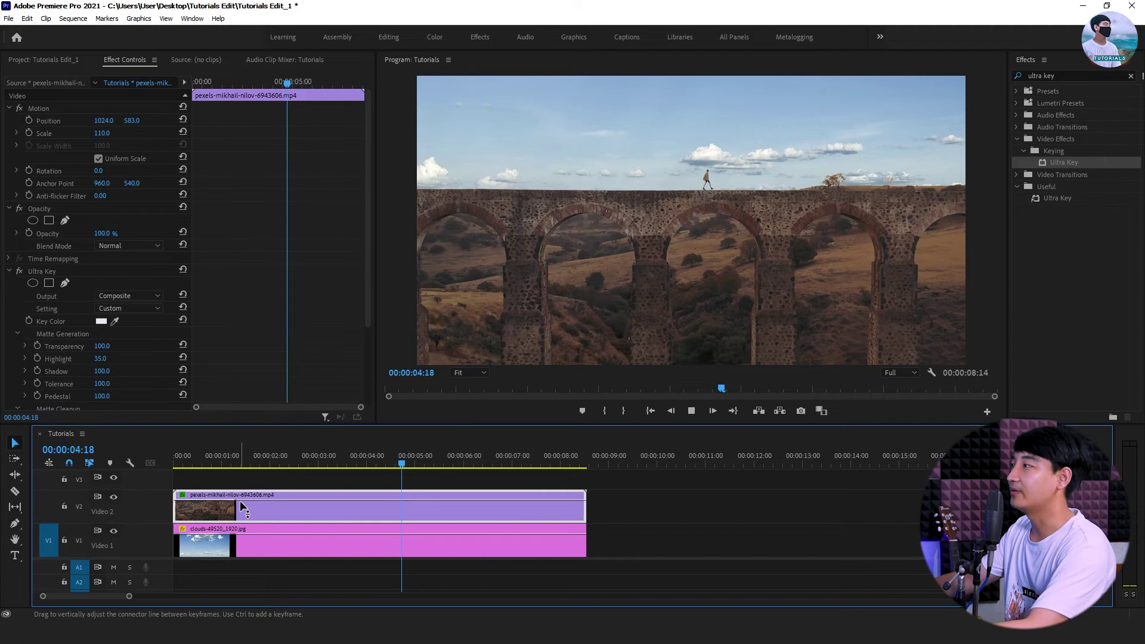
pyautogui.click(24, 272)
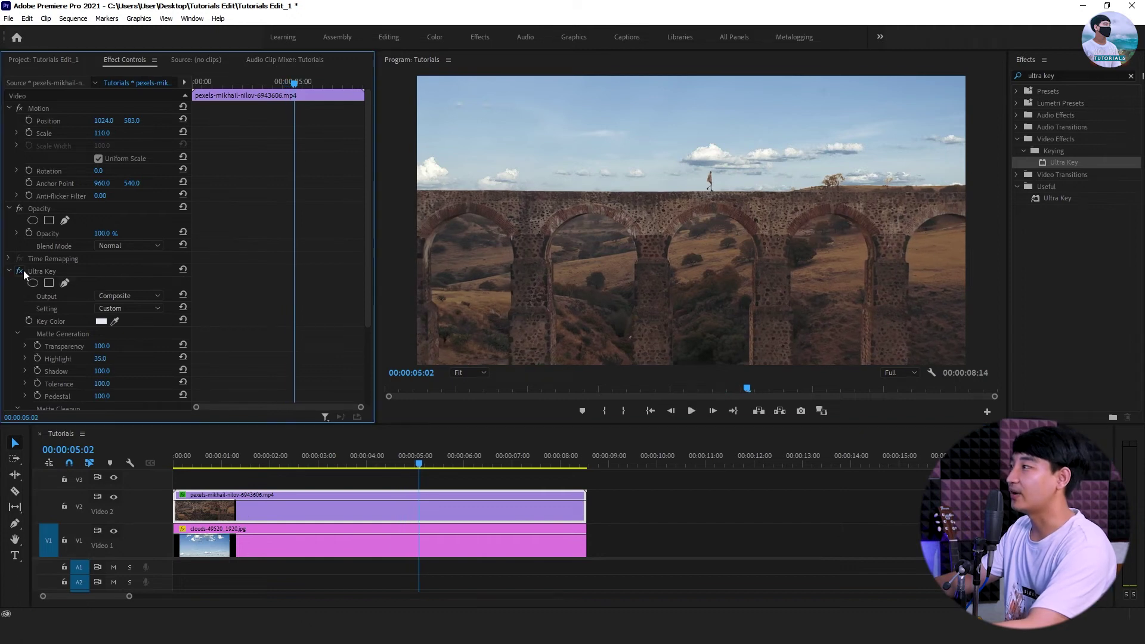
pyautogui.press('space')
pyautogui.click(23, 271)
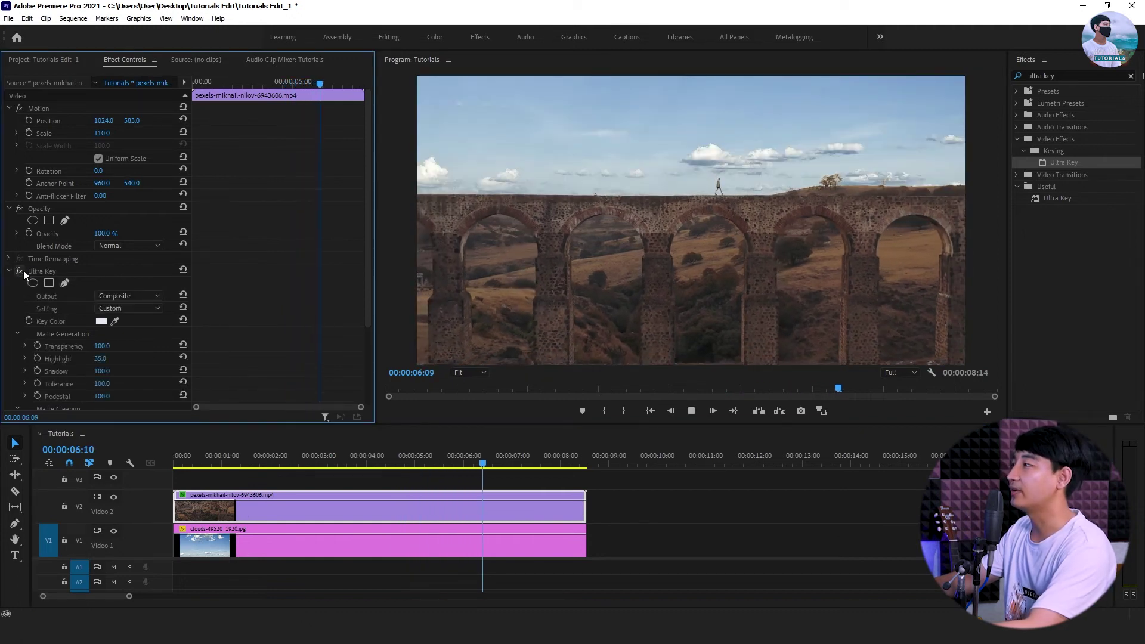
pyautogui.press('space')
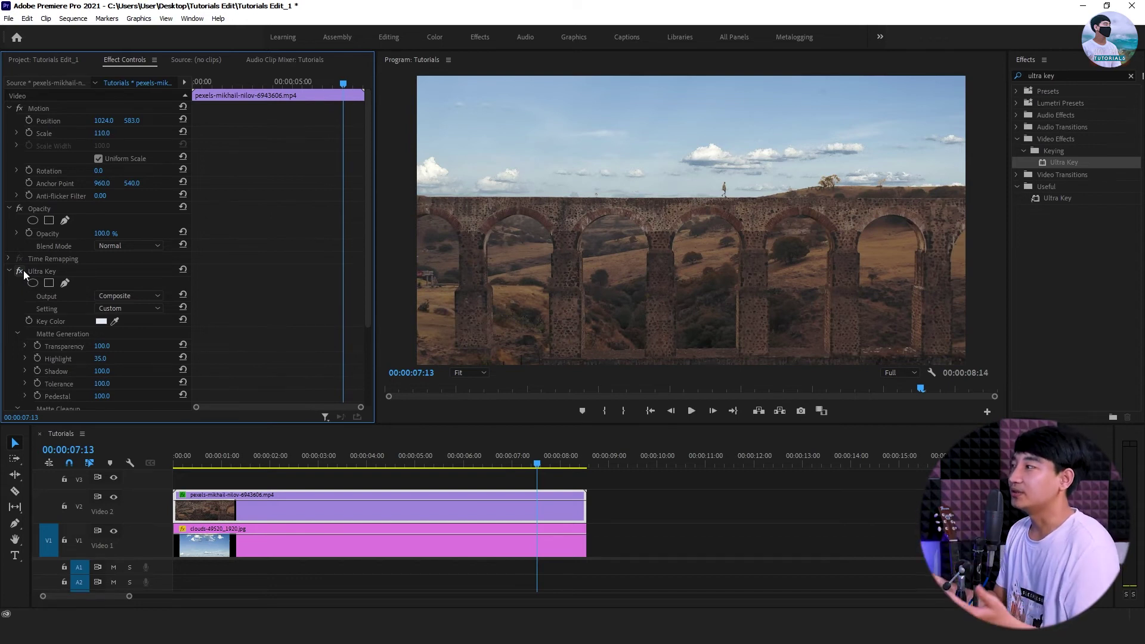
pyautogui.click(19, 270)
pyautogui.press('space')
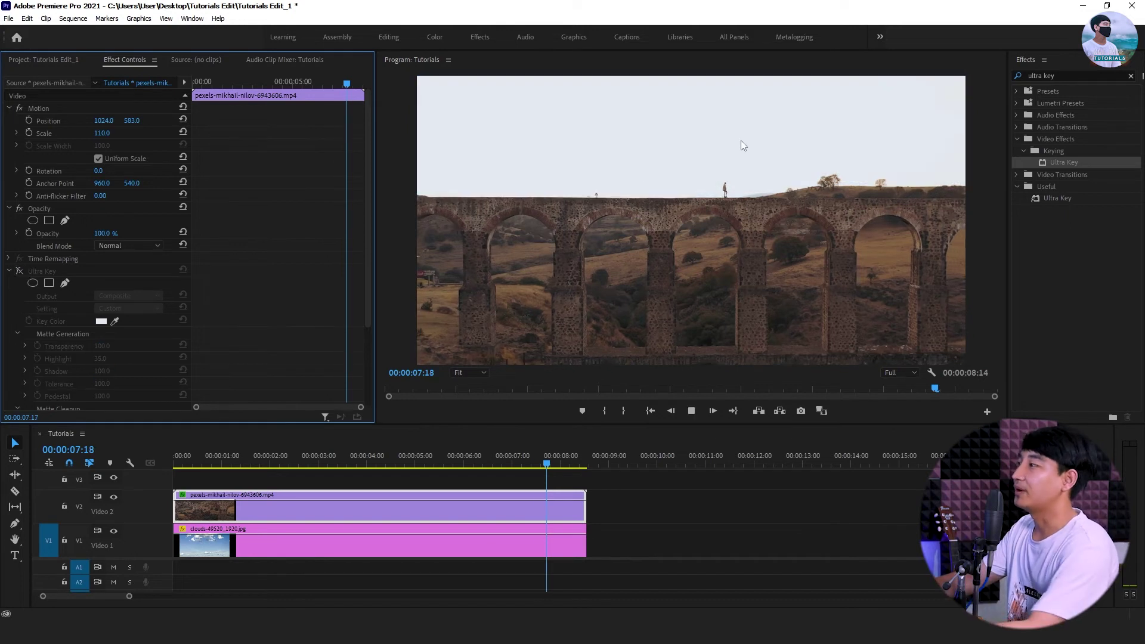
pyautogui.click(19, 271)
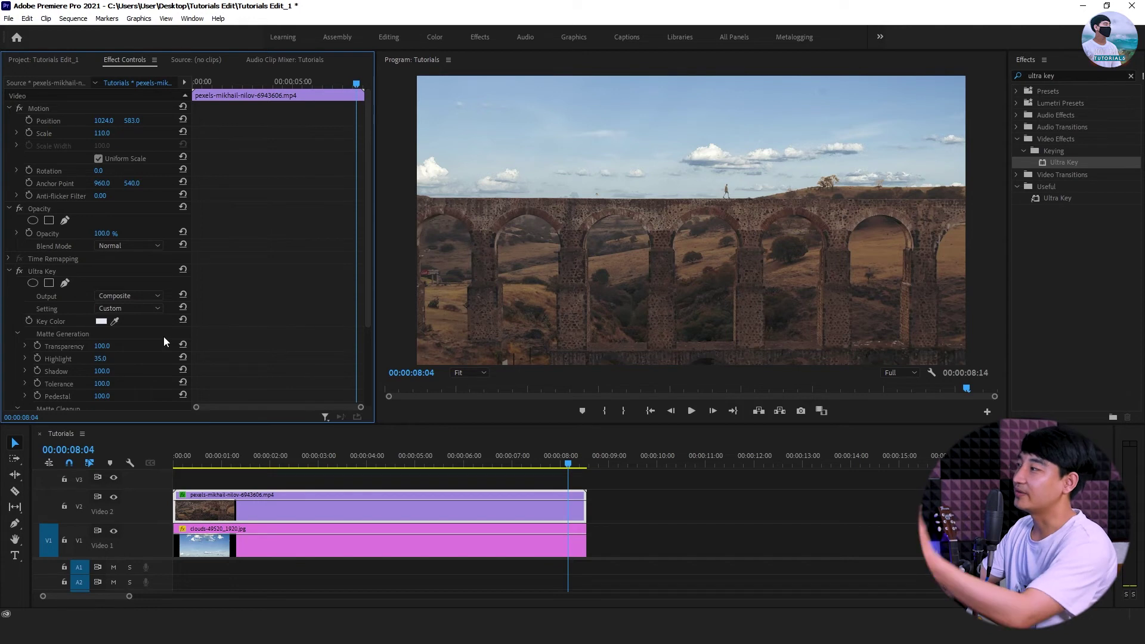
# Play the composited sequence from the start and save the project.
pyautogui.press('Home')
pyautogui.click(163, 462)
pyautogui.press('space')
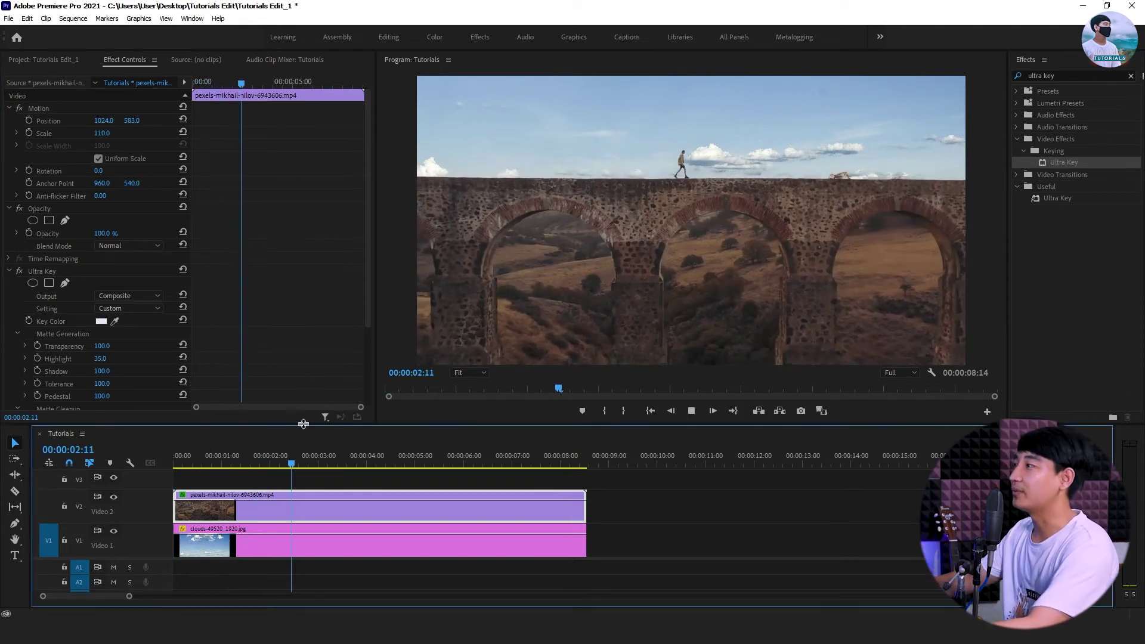
pyautogui.press('space')
pyautogui.click(452, 534)
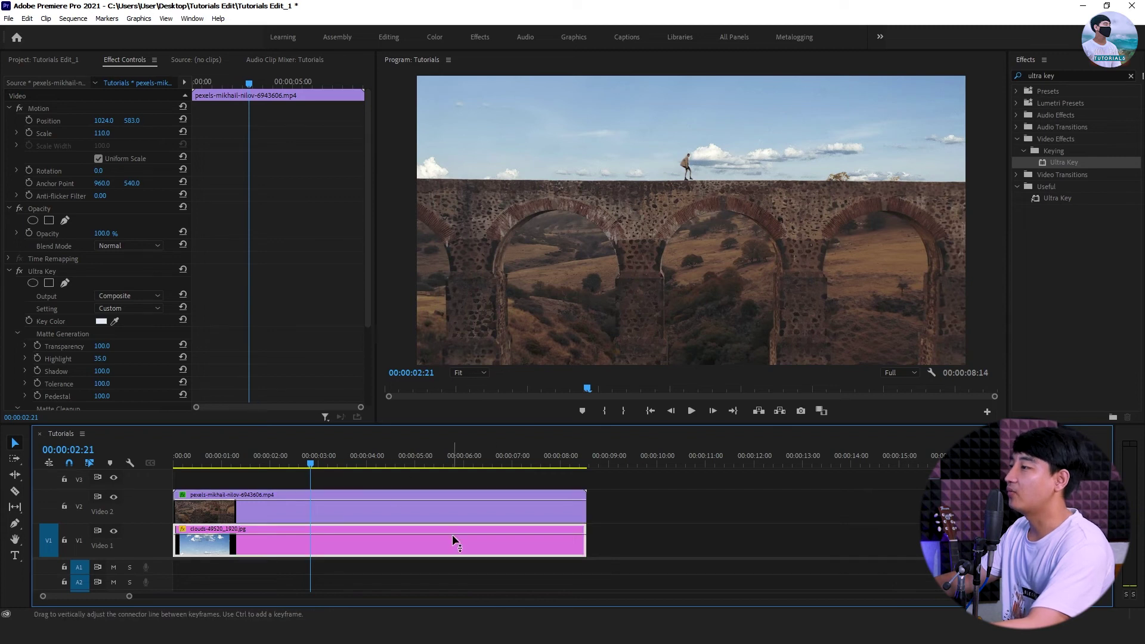
pyautogui.hotkey('ctrl', 's')
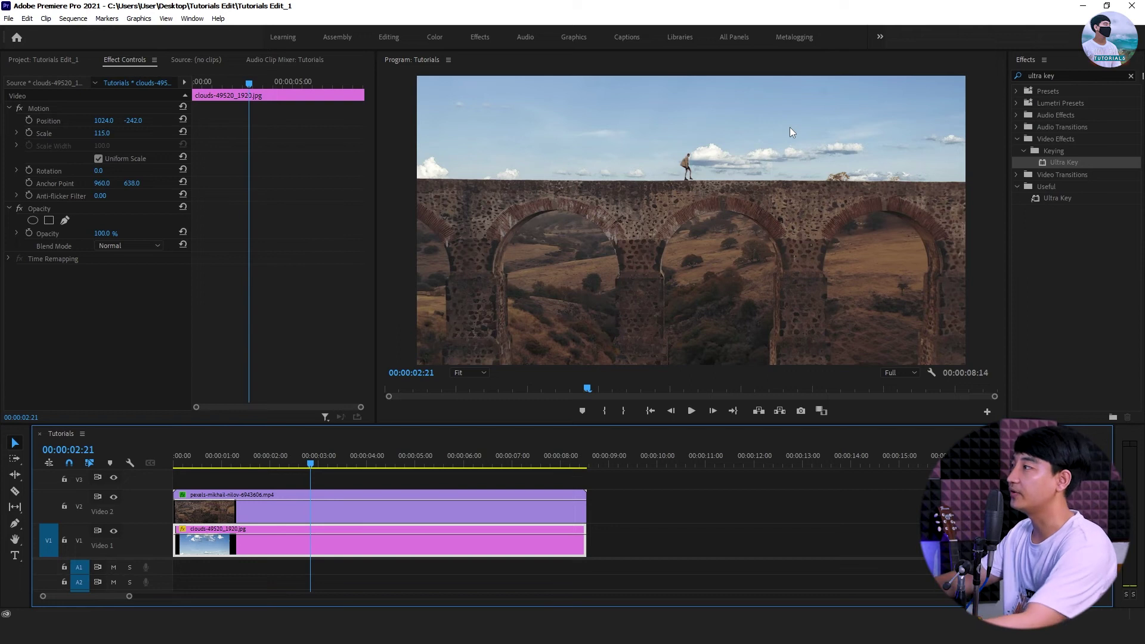
pyautogui.press('space')
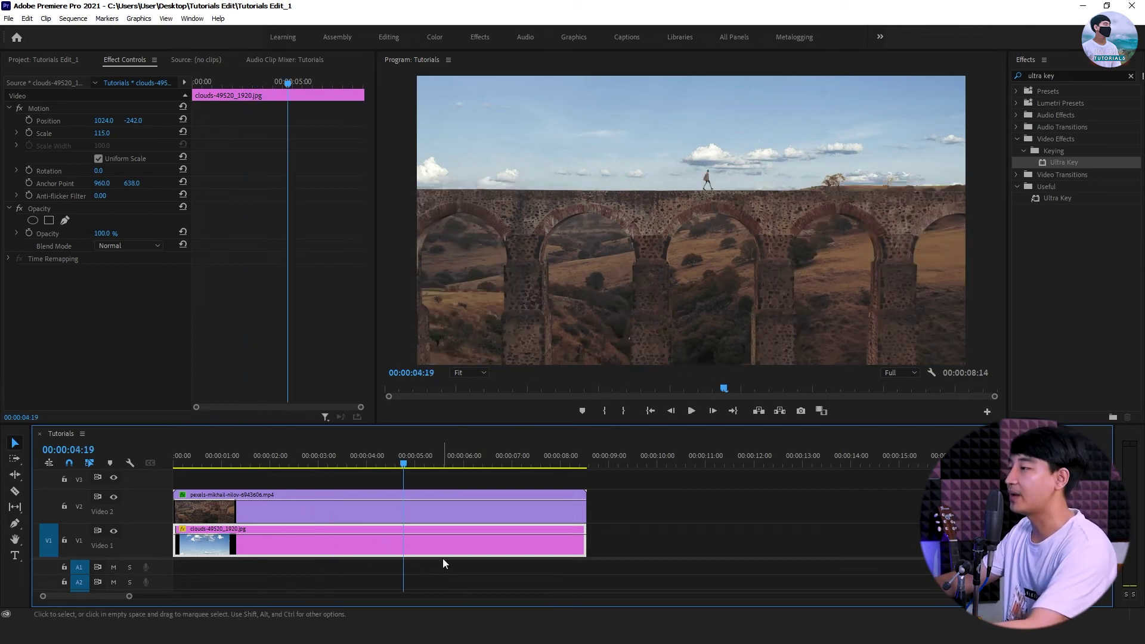
# Clear the effects search and apply RGB Curves from the Useful folder to the clouds image on Video 1.
pyautogui.click(1131, 77)
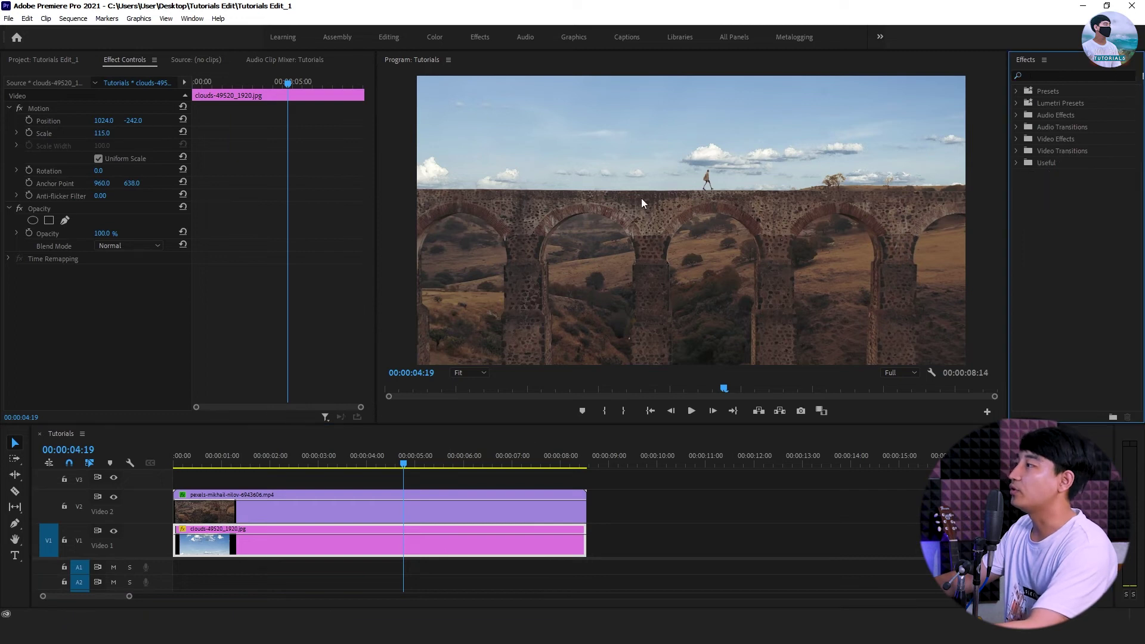
pyautogui.click(1017, 162)
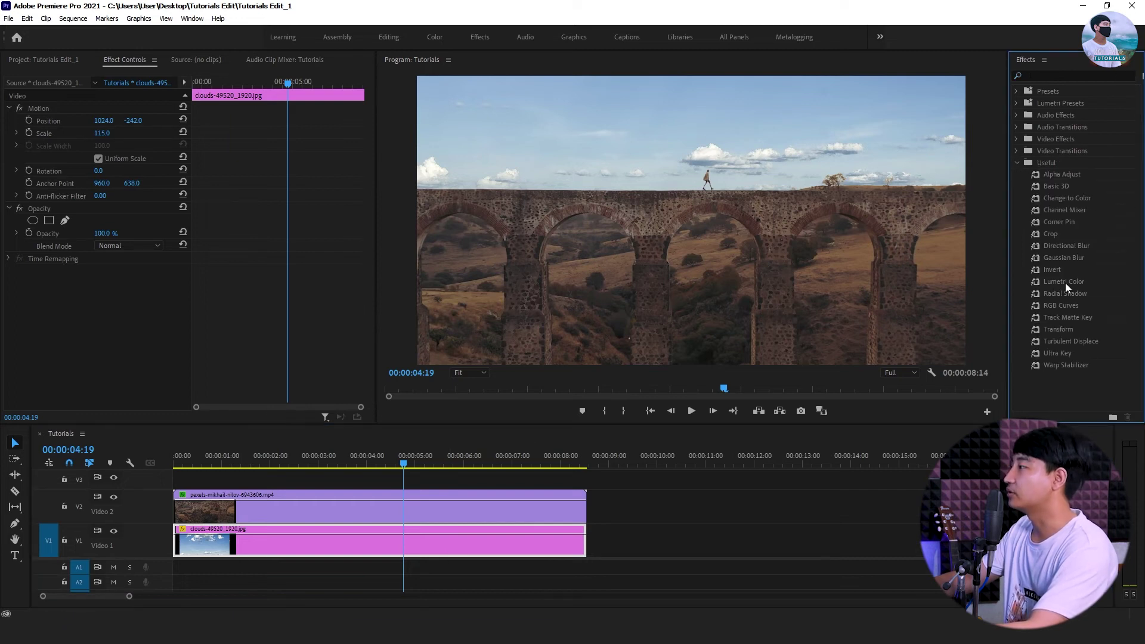
pyautogui.moveTo(1065, 309); pyautogui.dragTo(421, 539)
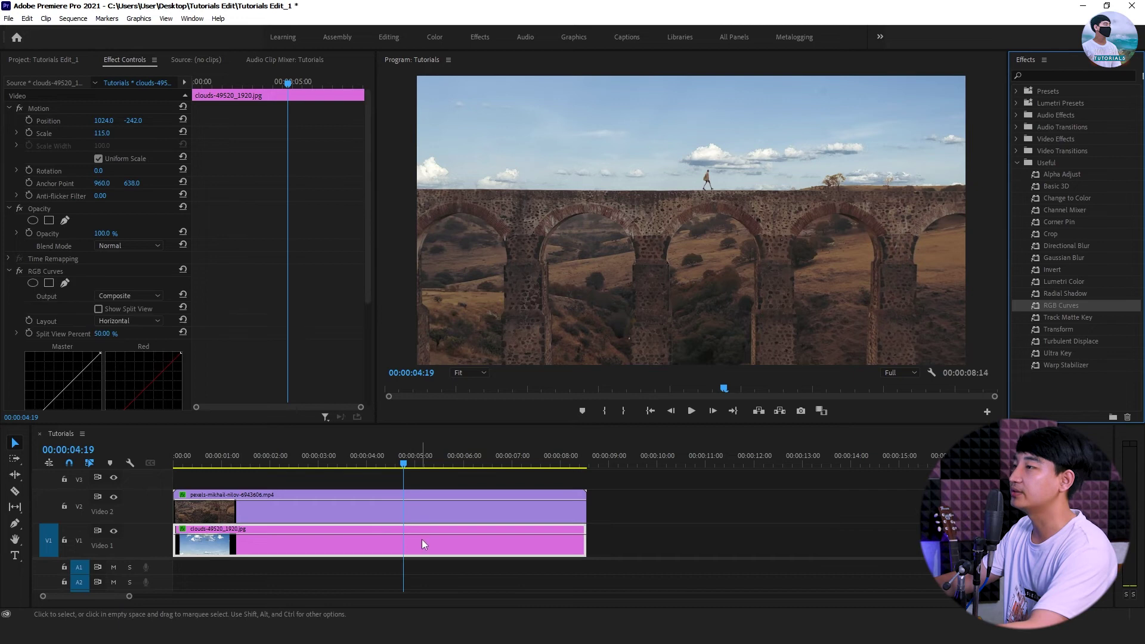
# Shape the clouds image's RGB Curves by raising Blue and Green, lowering Master, and pulling Red slightly down.
pyautogui.scroll(-3, 294, 270)
pyautogui.click(150, 384)
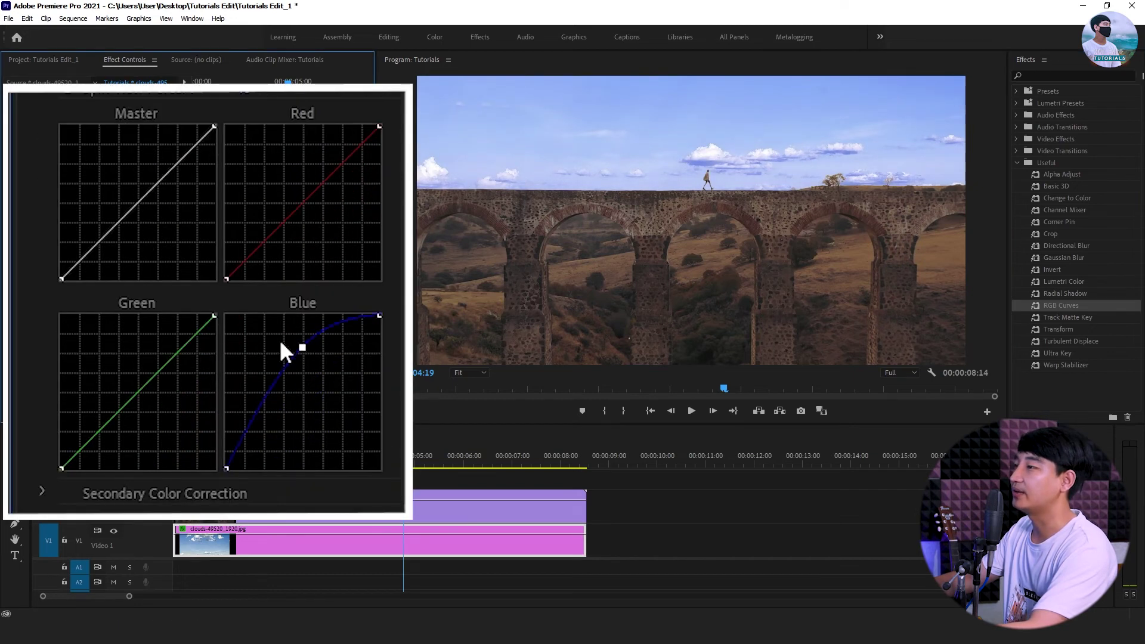
pyautogui.moveTo(155, 201)
pyautogui.mouseDown()
pyautogui.moveTo(148, 184)
pyautogui.moveTo(169, 210)
pyautogui.moveTo(162, 203)
pyautogui.mouseUp()
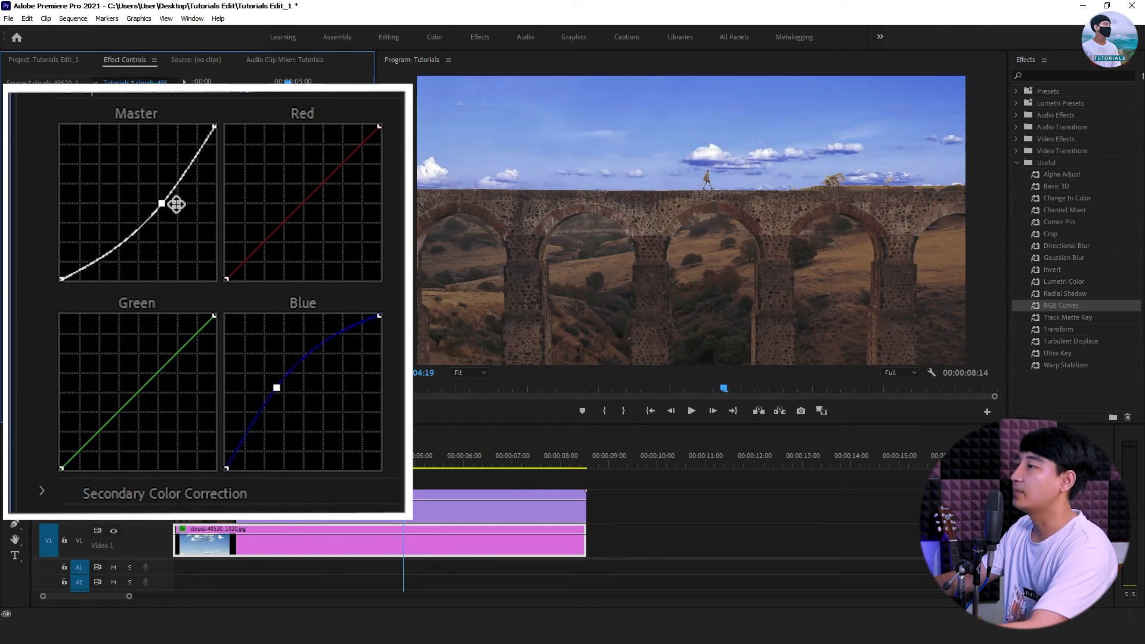
pyautogui.moveTo(320, 202)
pyautogui.mouseDown()
pyautogui.moveTo(307, 187)
pyautogui.moveTo(317, 198)
pyautogui.mouseUp()
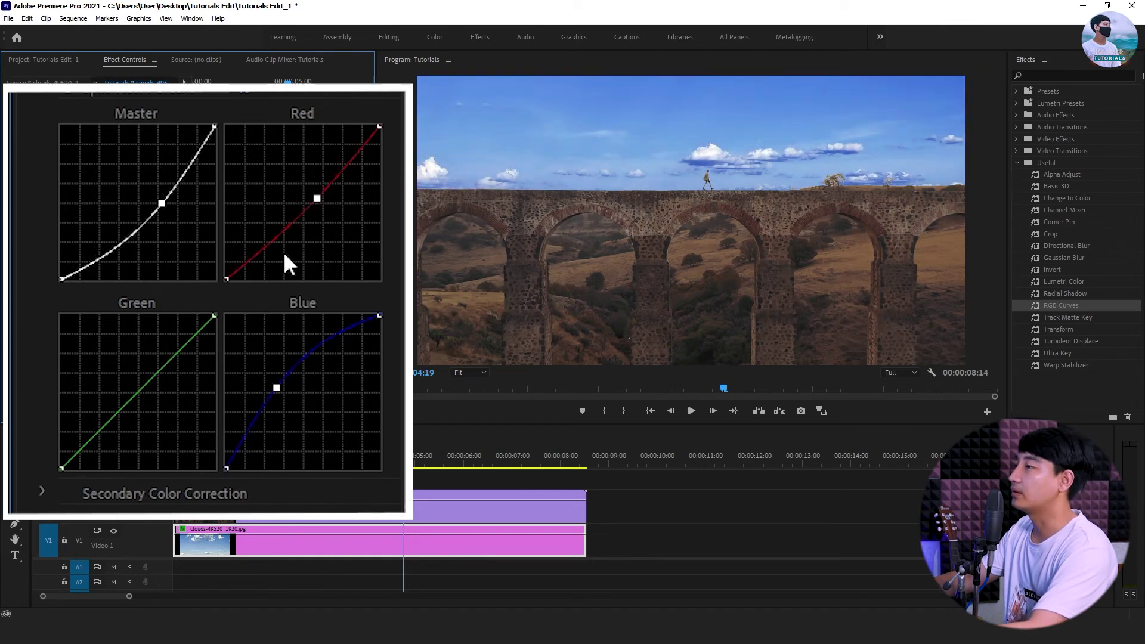
pyautogui.moveTo(171, 368); pyautogui.dragTo(157, 355)
# Soften the bends of the clouds image's Green and Blue curves and play the sequence from the start.
pyautogui.press('Home')
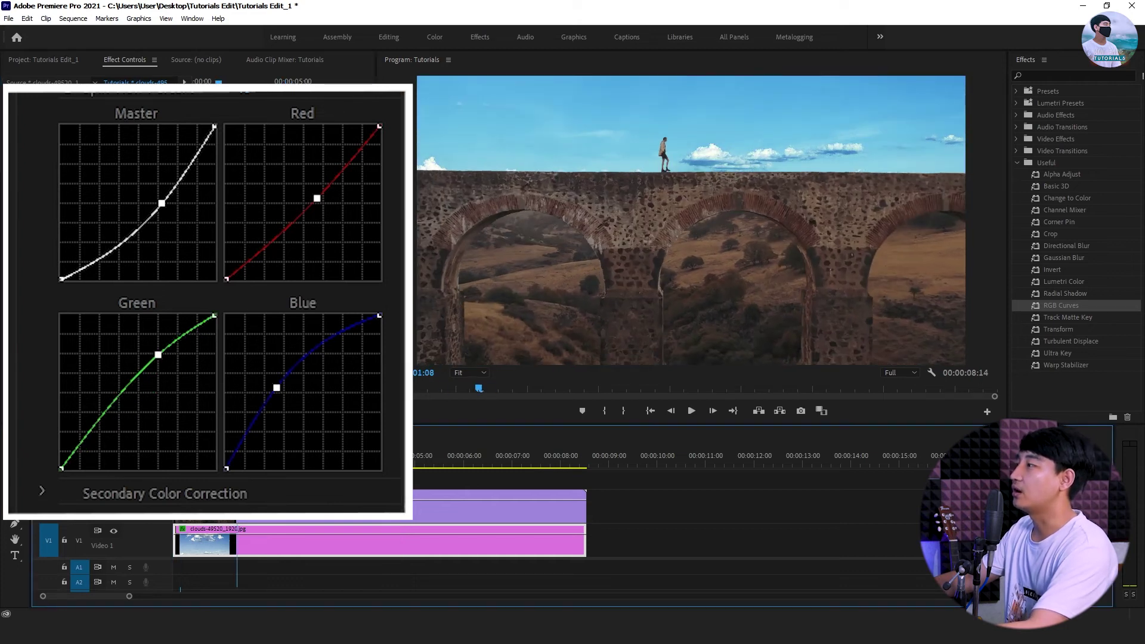
pyautogui.moveTo(138, 376)
pyautogui.mouseDown()
pyautogui.moveTo(143, 391)
pyautogui.moveTo(135, 380)
pyautogui.mouseUp()
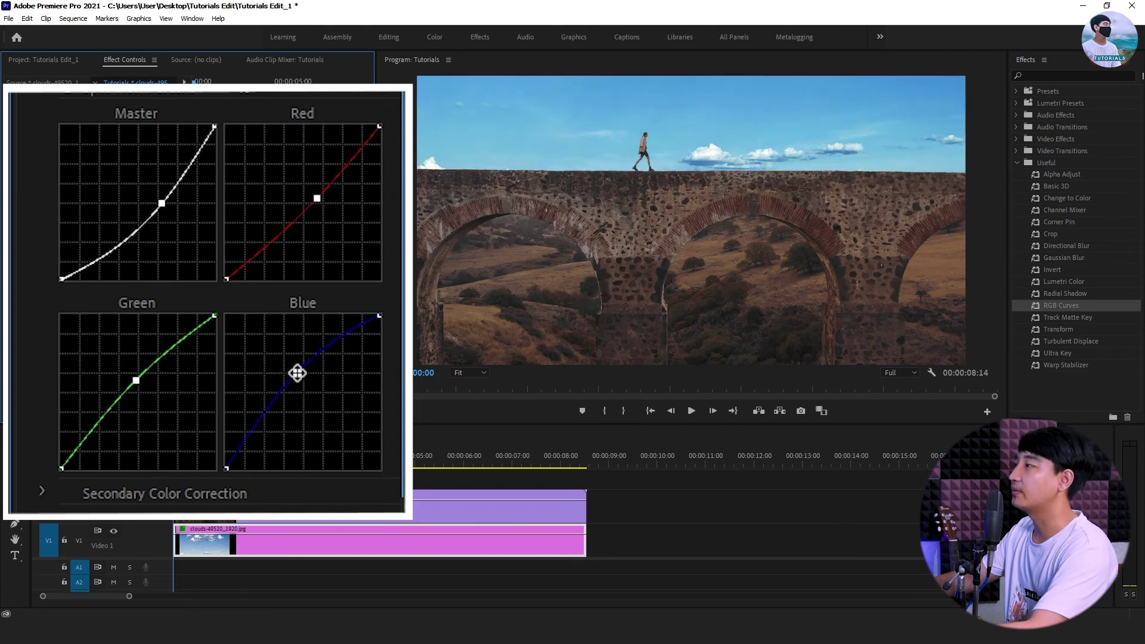
pyautogui.press('space')
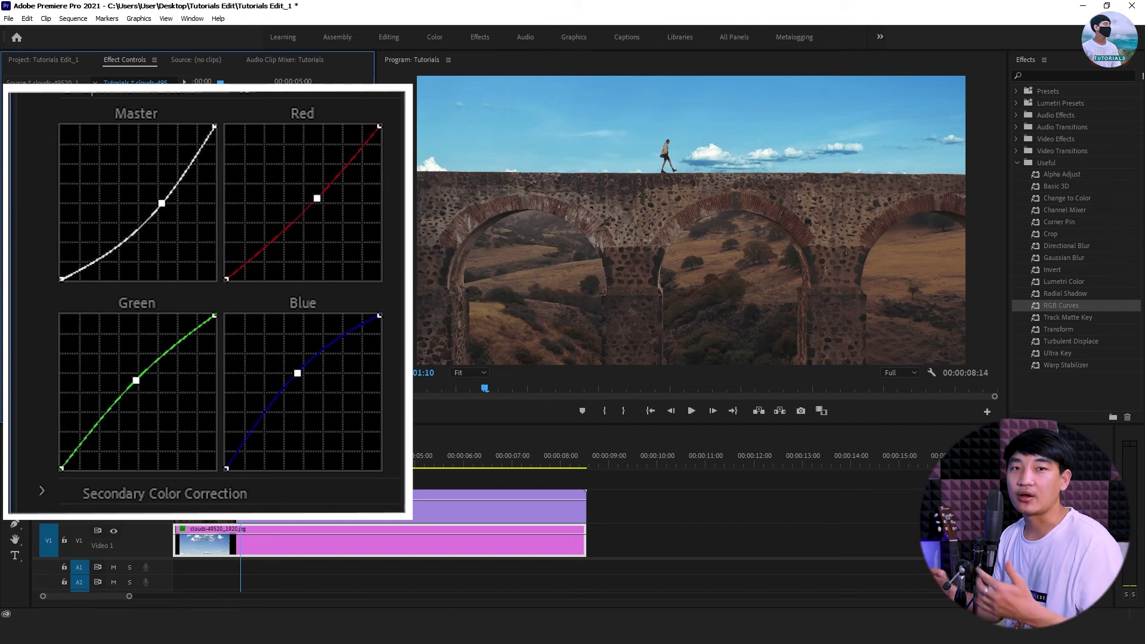
pyautogui.press('space')
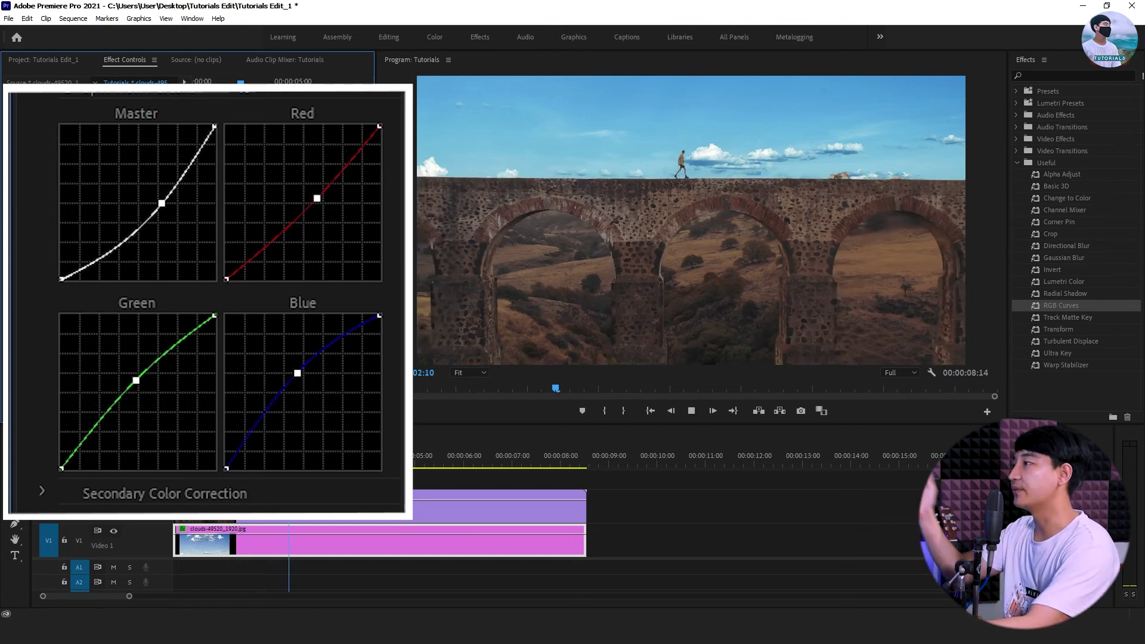
pyautogui.press('space')
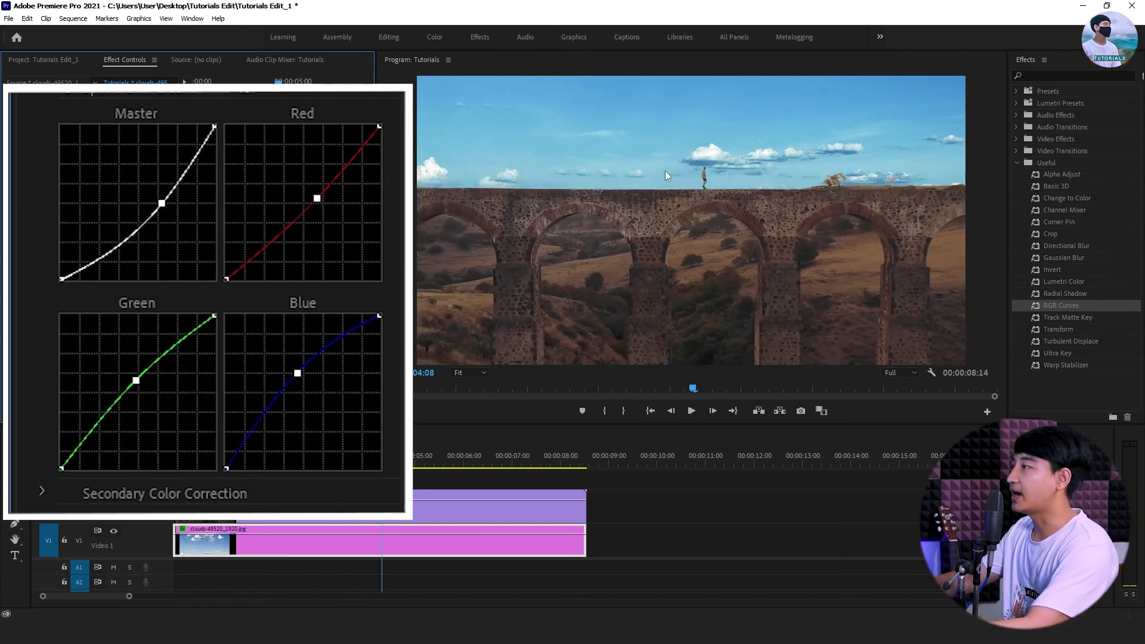
# Apply the RGB Curves effect to the bridge clip on Video 2.
pyautogui.click(460, 495)
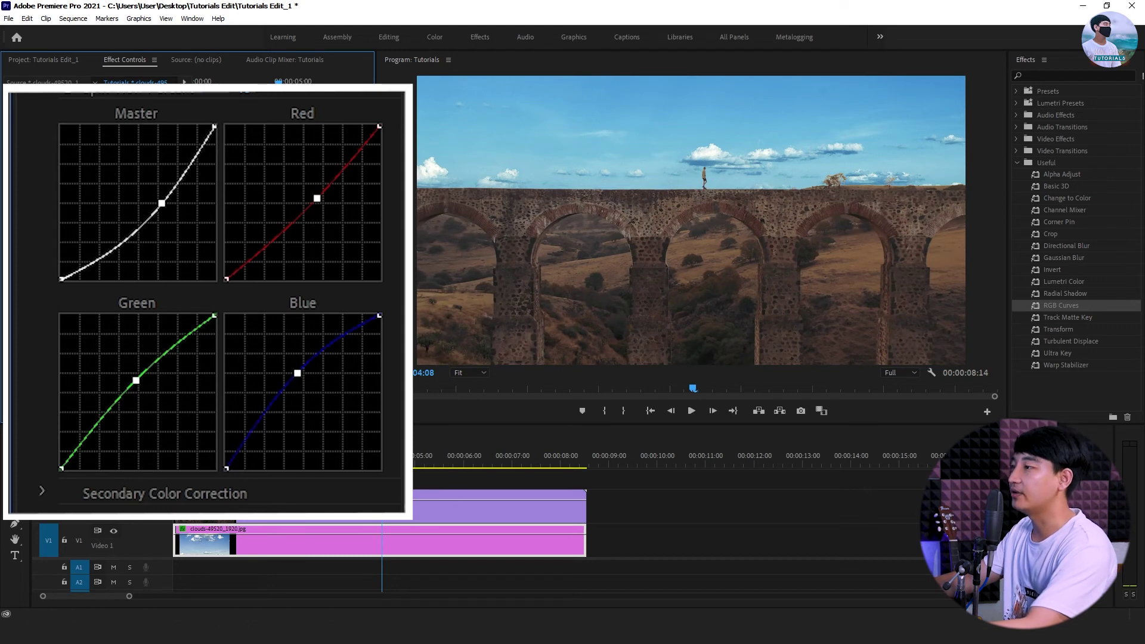
pyautogui.click(1064, 304)
pyautogui.moveTo(1064, 304); pyautogui.dragTo(208, 239)
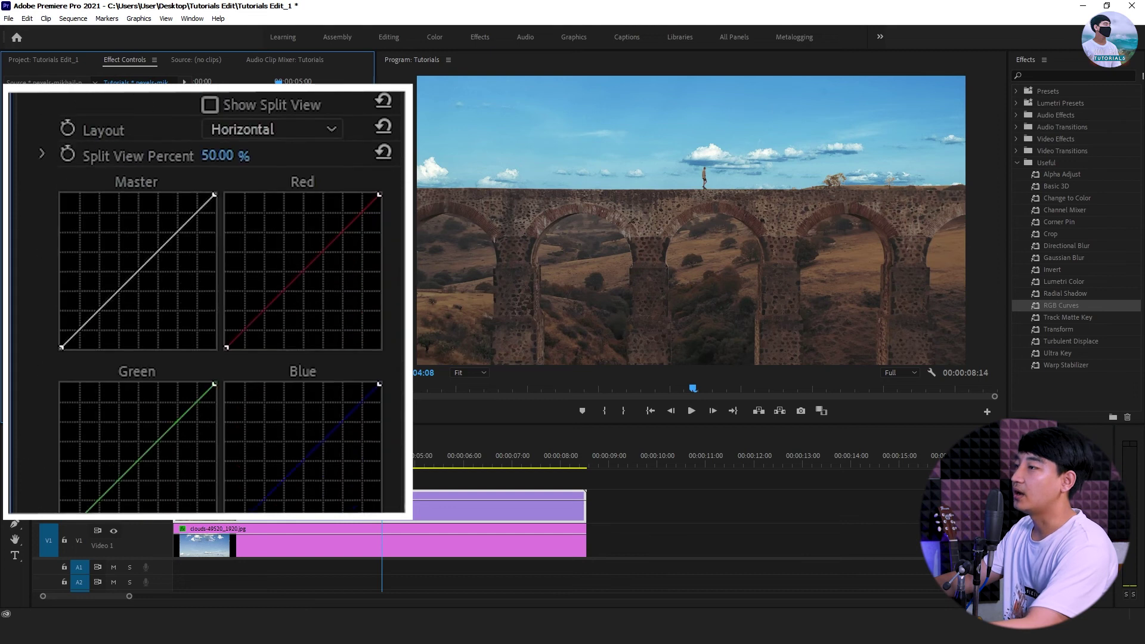
# Raise the bridge clip's Master curve slightly and Red curve more, add midpoints to Green and Blue, and save the project.
pyautogui.moveTo(143, 219); pyautogui.dragTo(137, 211)
pyautogui.moveTo(297, 243); pyautogui.dragTo(294, 215)
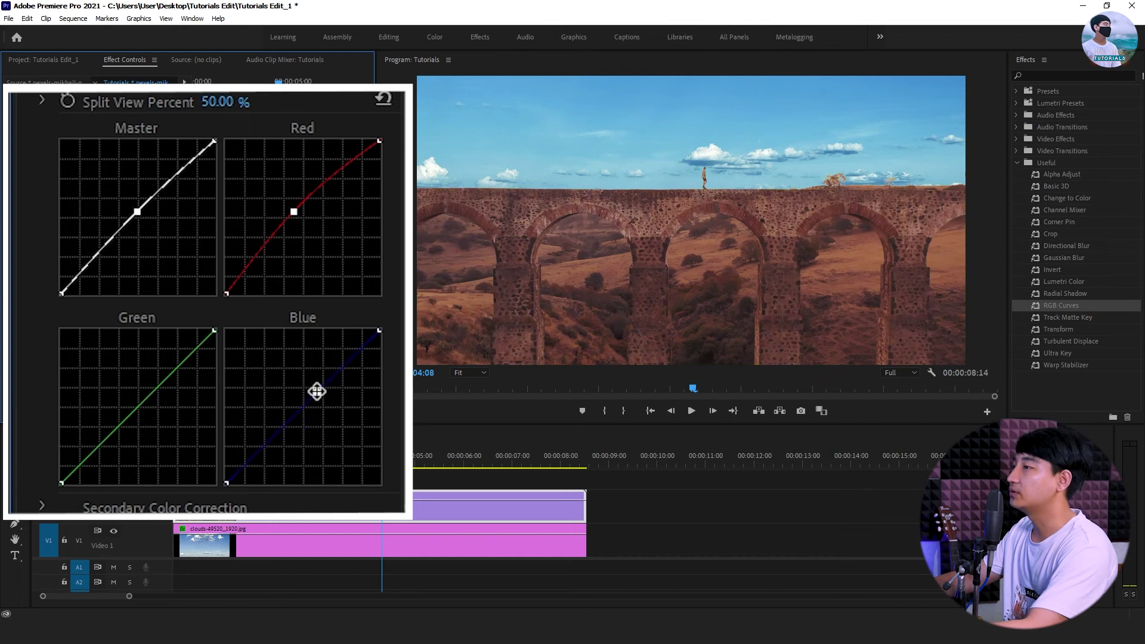
pyautogui.moveTo(167, 386)
pyautogui.mouseDown()
pyautogui.moveTo(155, 373)
pyautogui.moveTo(163, 388)
pyautogui.moveTo(154, 391)
pyautogui.mouseUp()
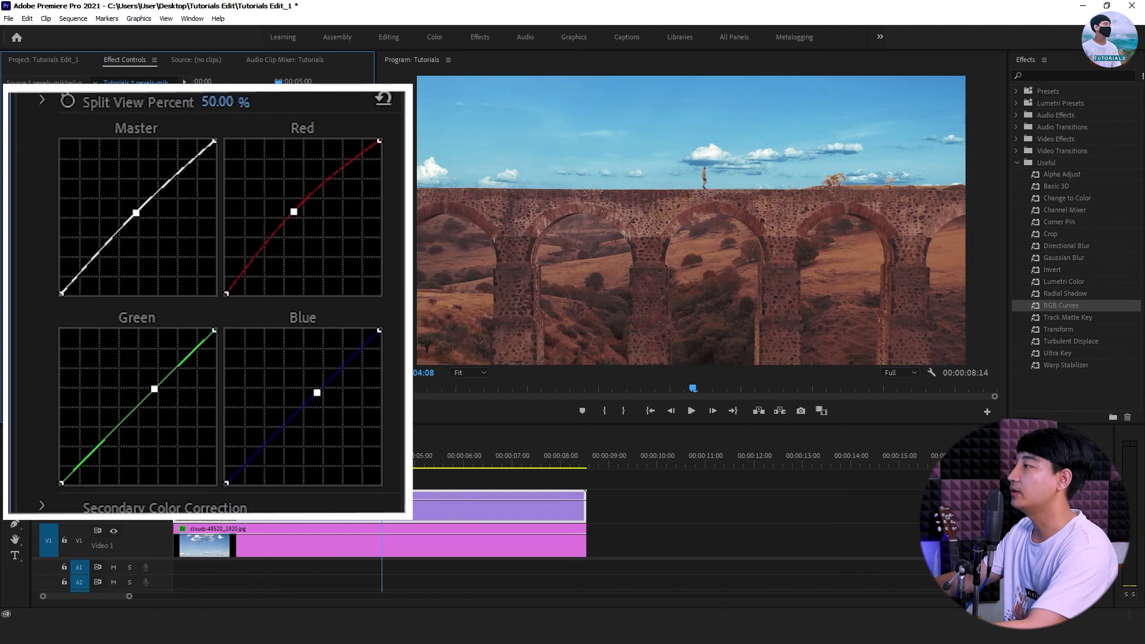
pyautogui.press('Home')
pyautogui.hotkey('ctrl', 's')
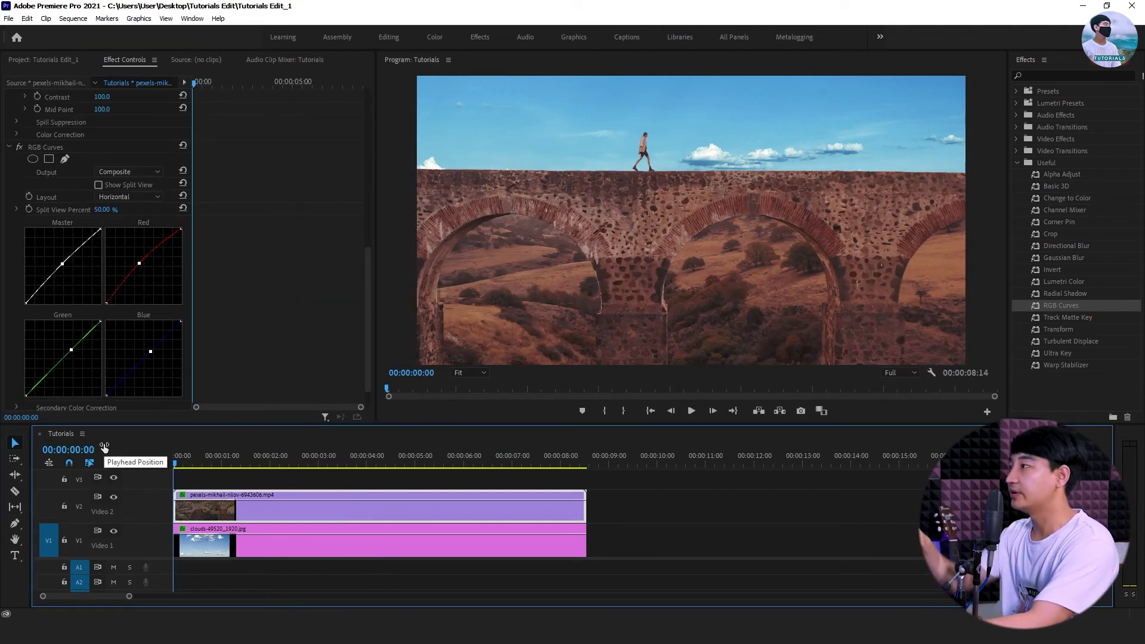
# Play the color-graded sequence from the start and select the bridge clip's RGB Curves effect.
pyautogui.press('space')
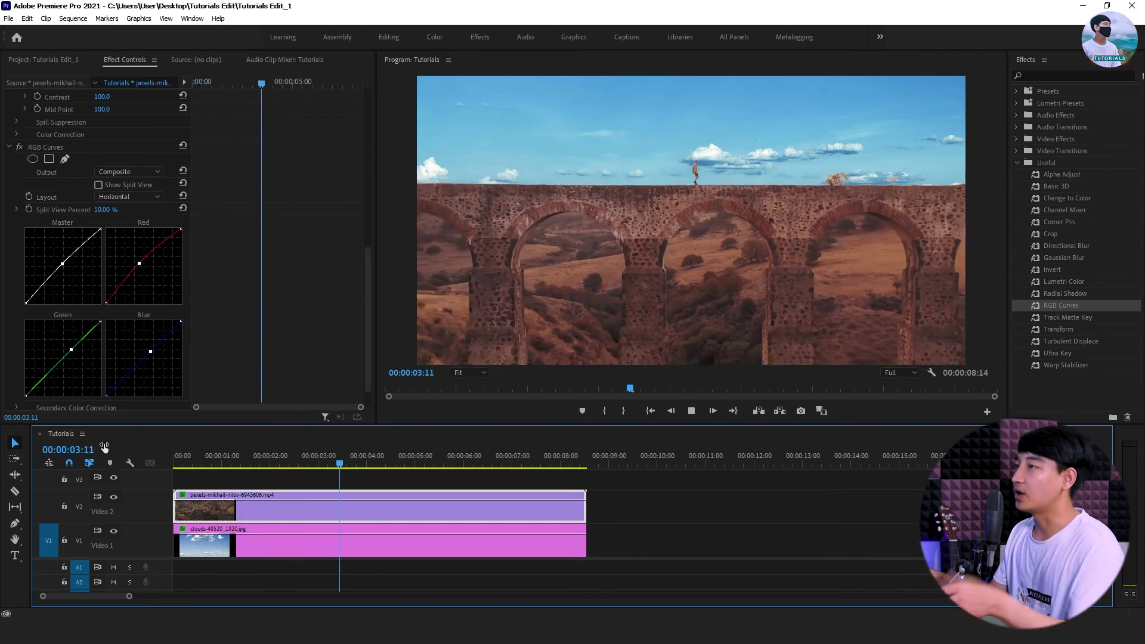
pyautogui.press('space')
pyautogui.click(66, 147)
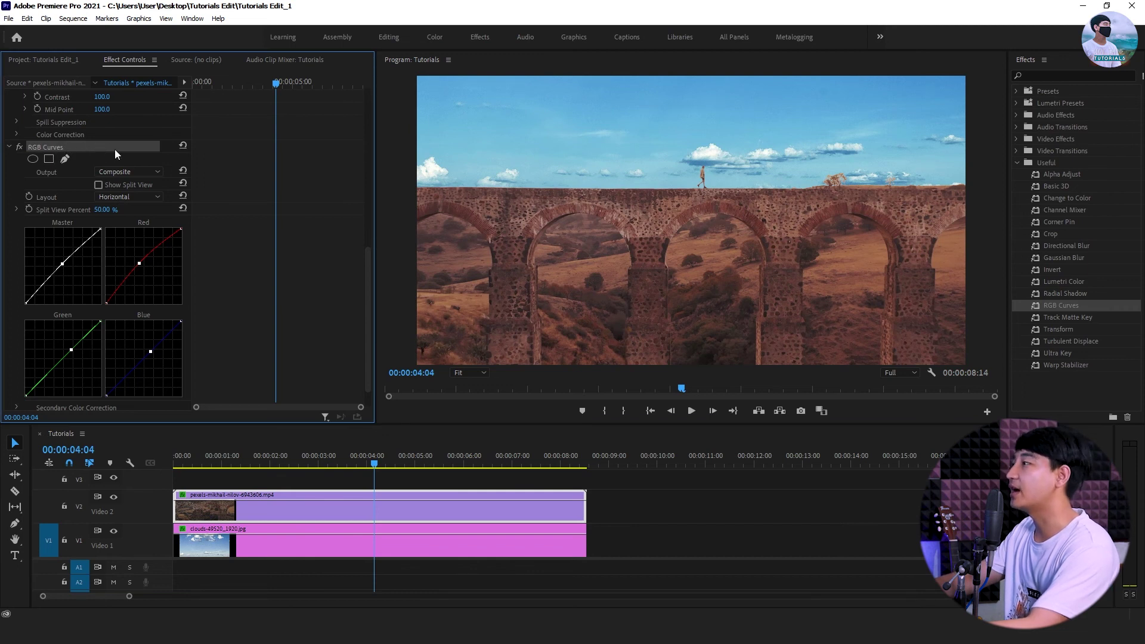
# Turn off RGB Curves on both the bridge clip and the clouds image and play the ungraded sequence from the start.
pyautogui.press('space')
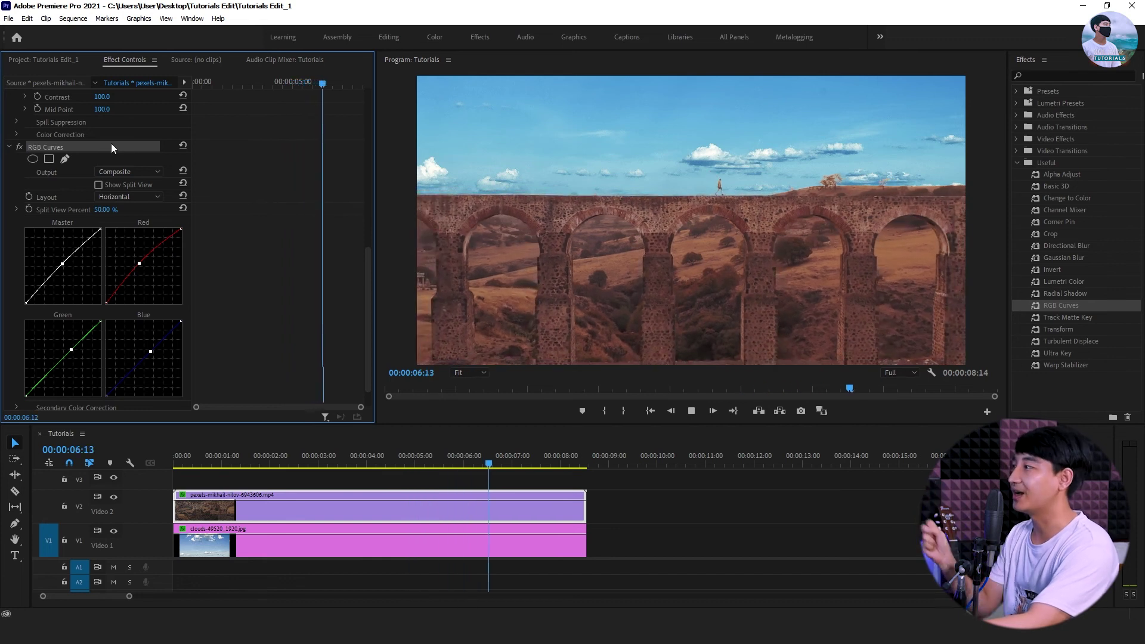
pyautogui.press('space')
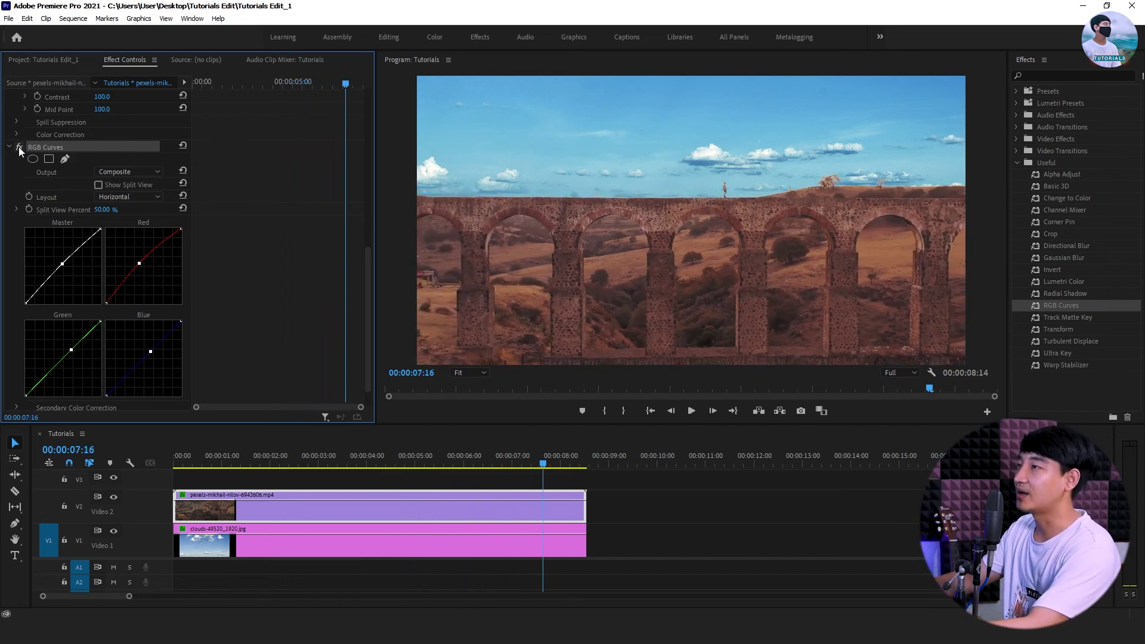
pyautogui.click(232, 536)
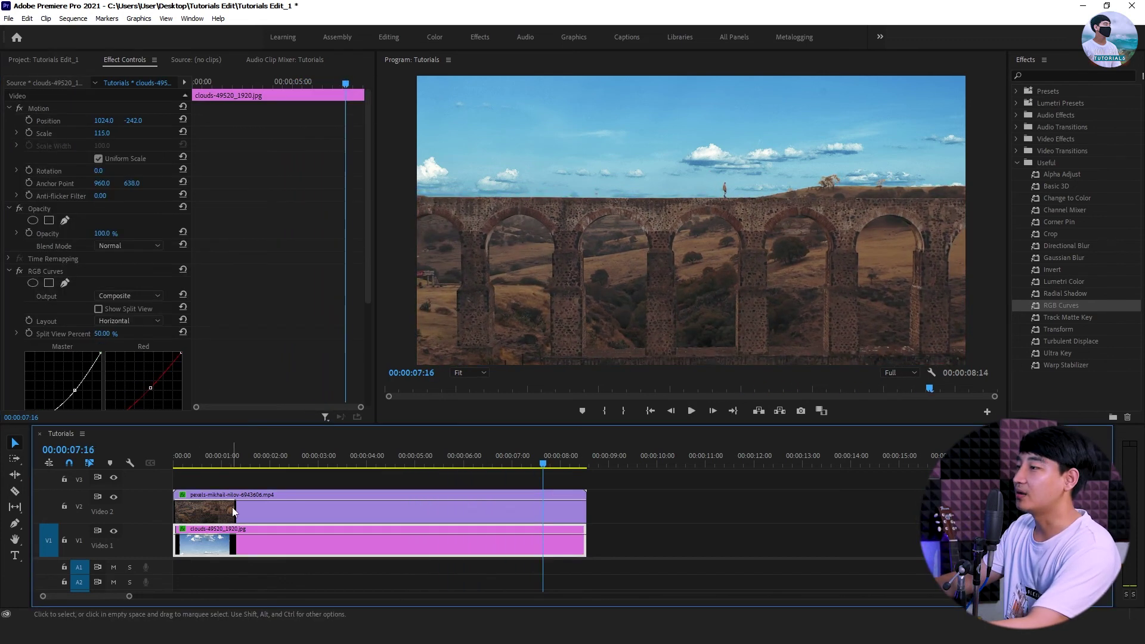
pyautogui.click(19, 272)
pyautogui.press('Home')
pyautogui.press('space')
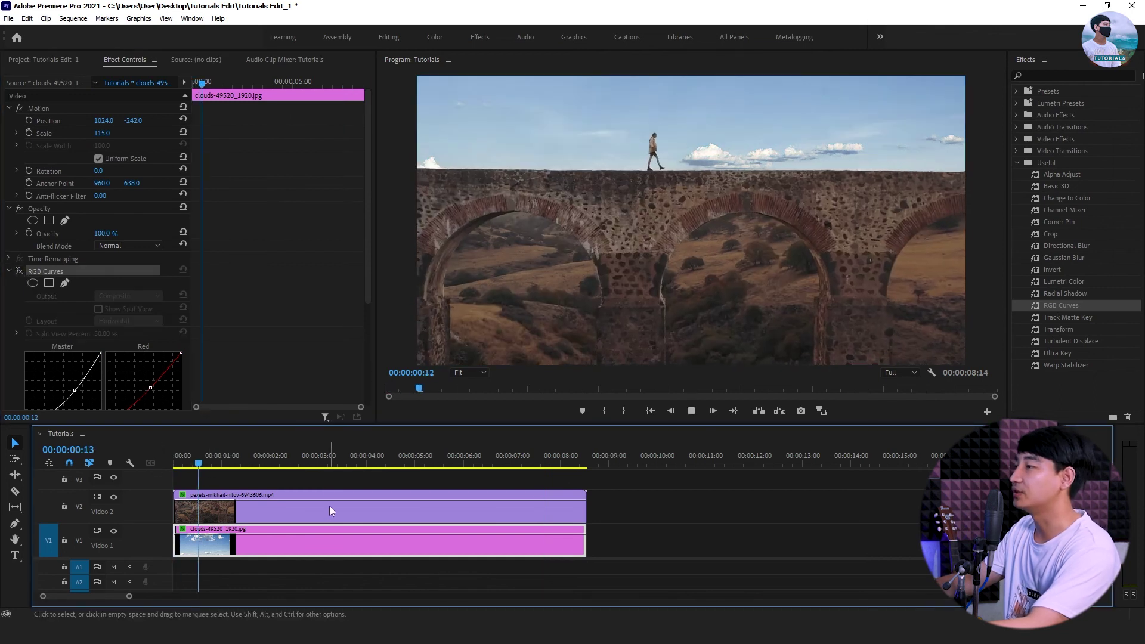
# Turn RGB Curves back on for both the bridge clip and the clouds image and continue playback to compare the grade.
pyautogui.press('space')
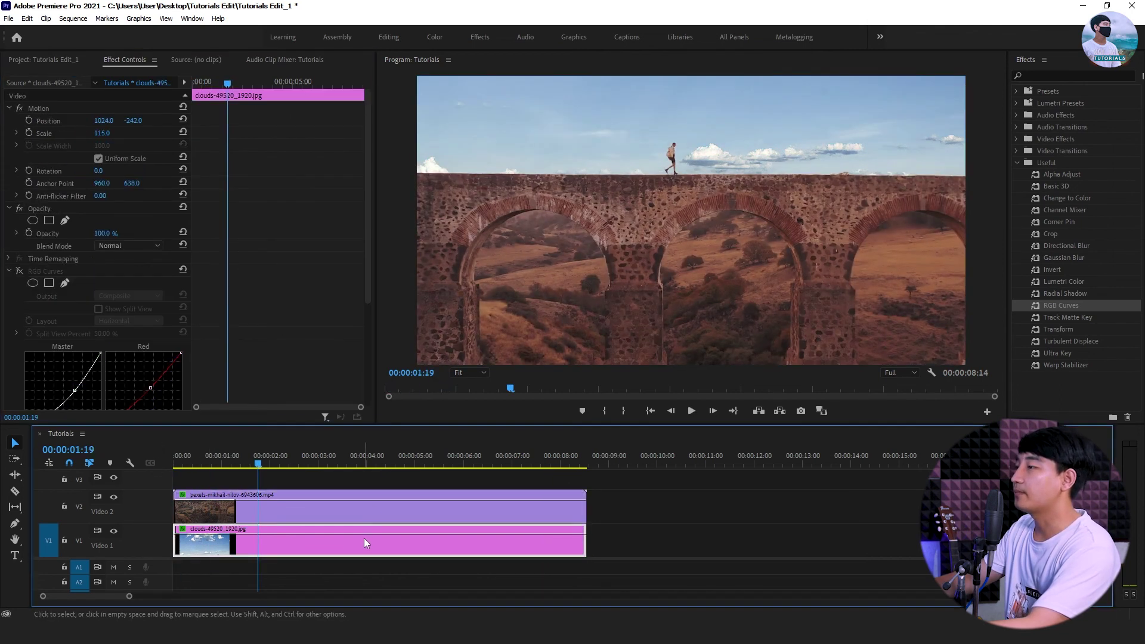
pyautogui.click(19, 270)
pyautogui.press('space')
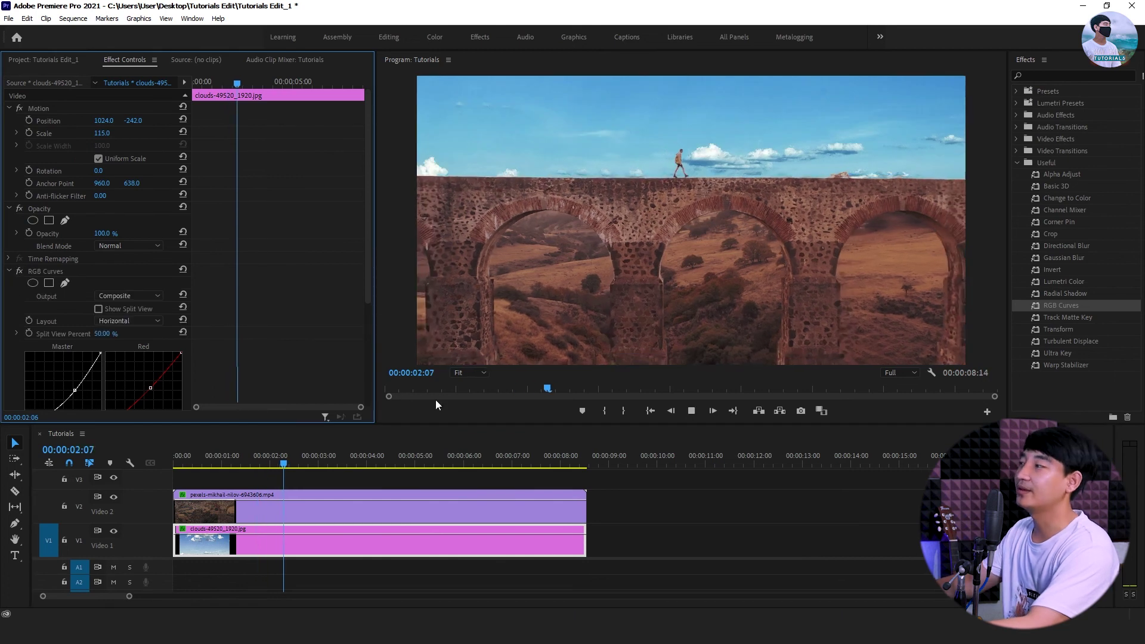